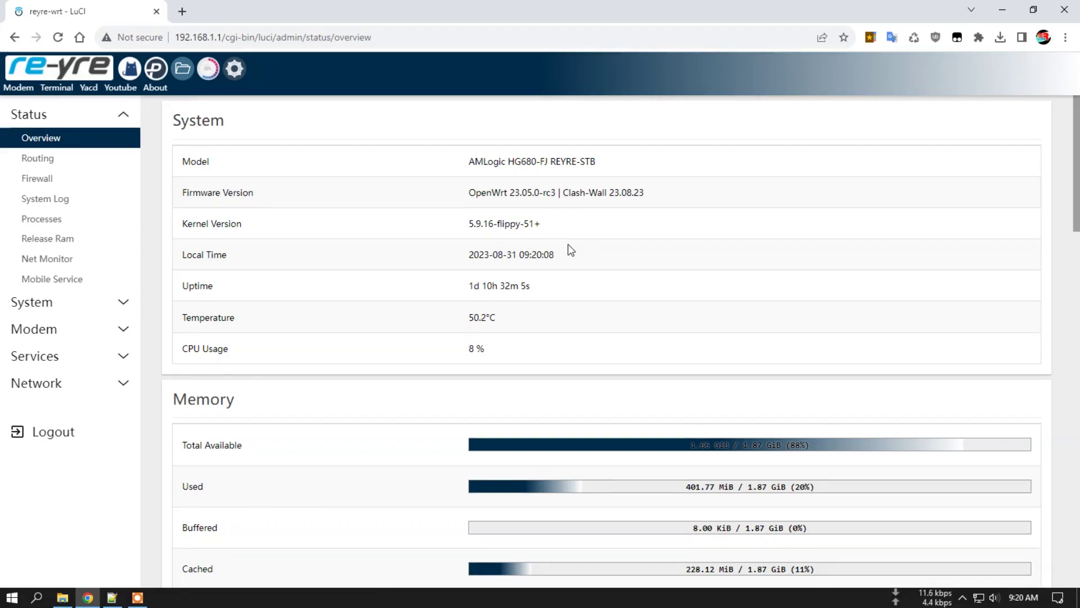
- Skim the router's status overview from the system information down to the active DHCP leases
scroll(570, 249, down, 5)
scroll(571, 249, down, 14)
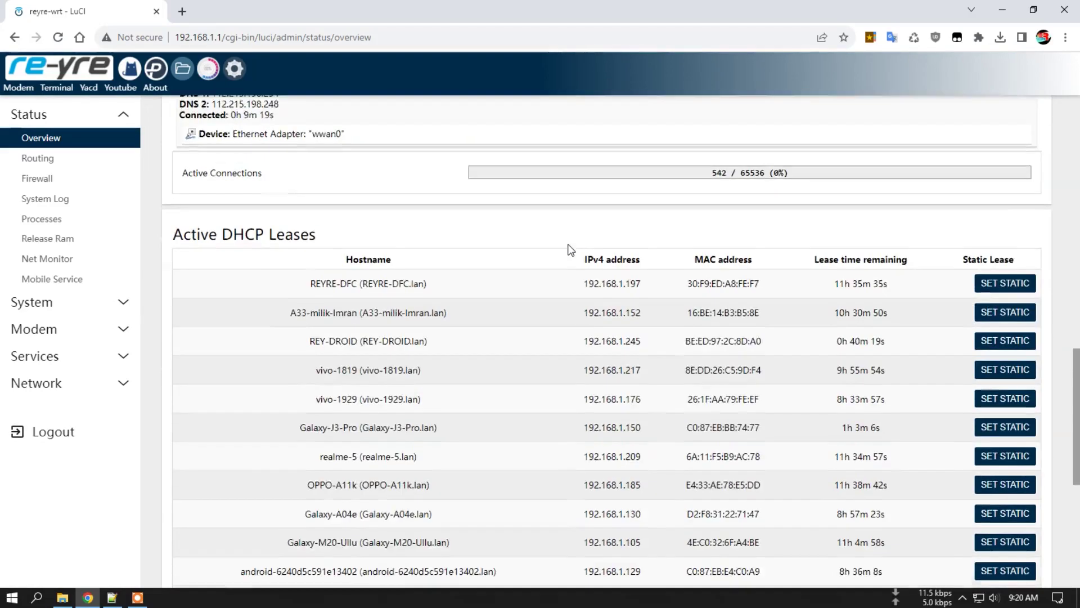
scroll(571, 249, down, 1)
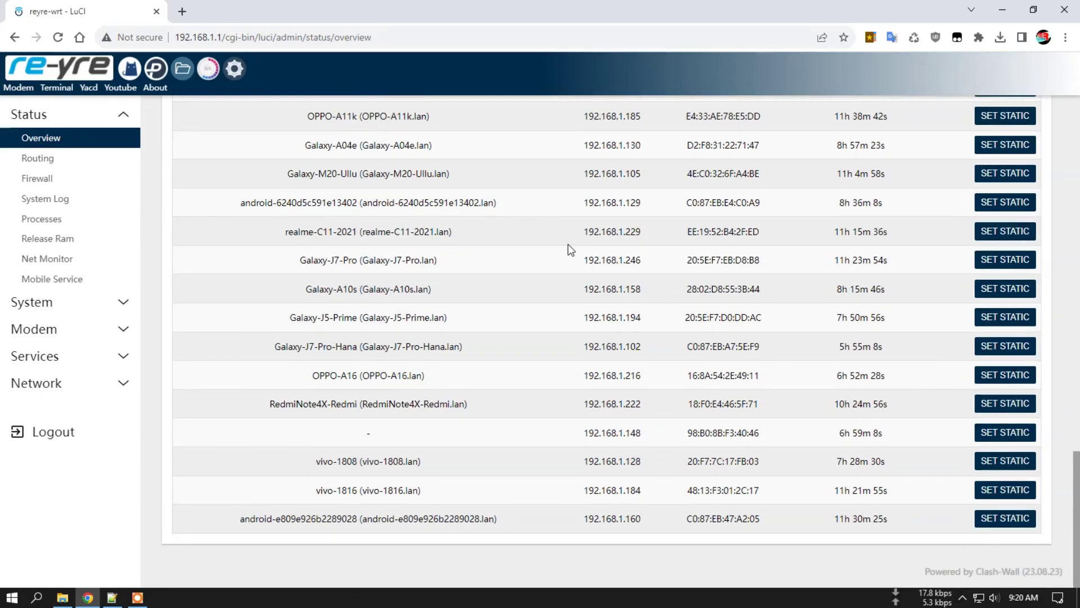
scroll(571, 249, up, 18)
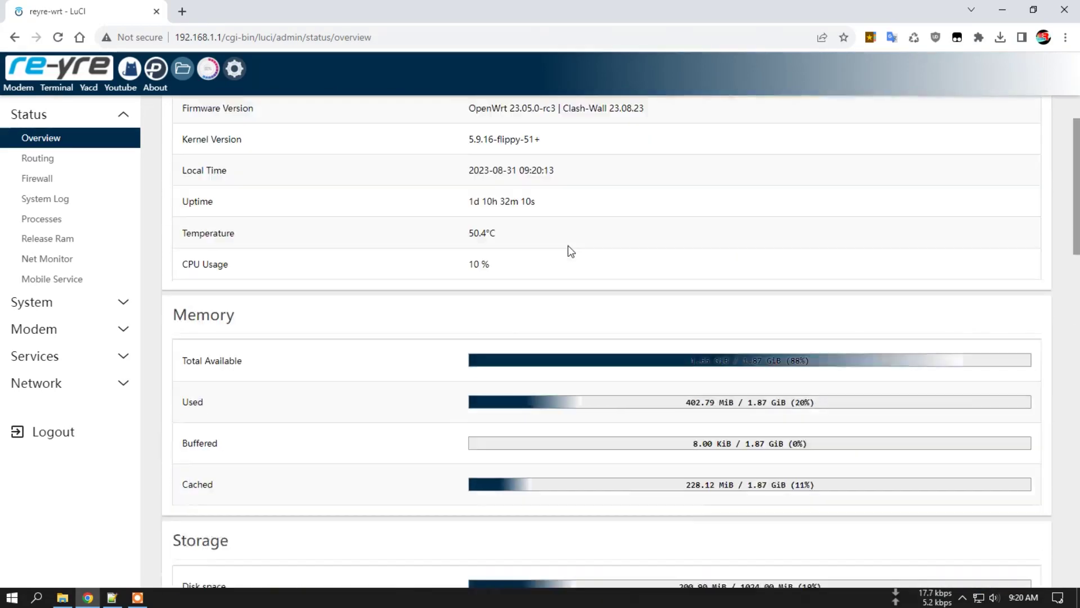
scroll(570, 250, up, 2)
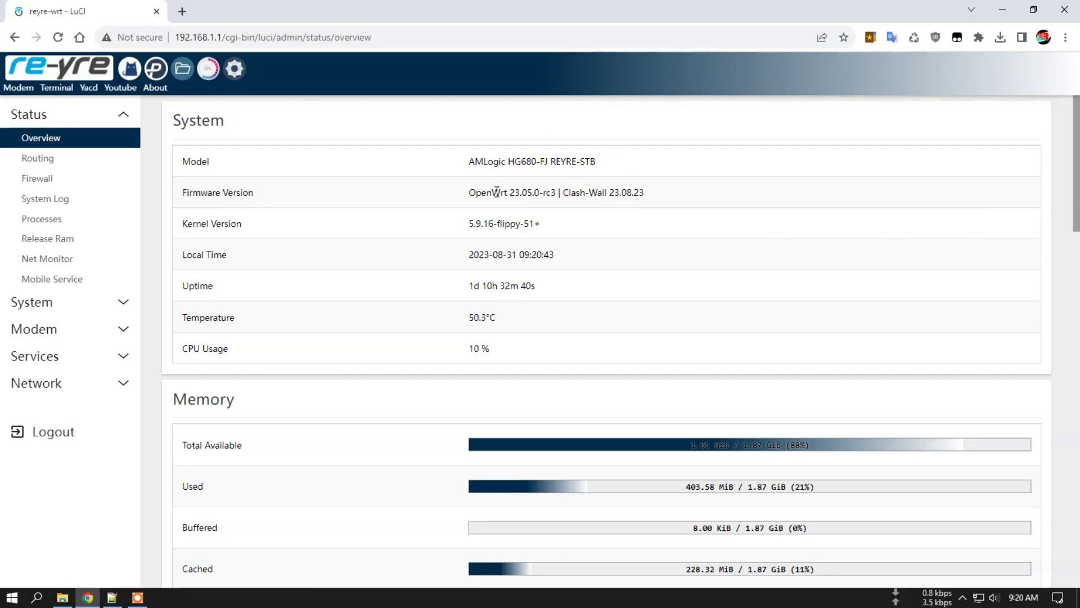
- Examine the overview's firmware, memory, storage, port status, IPv4 upstream and DHCP lease details
scroll(496, 192, down, 8)
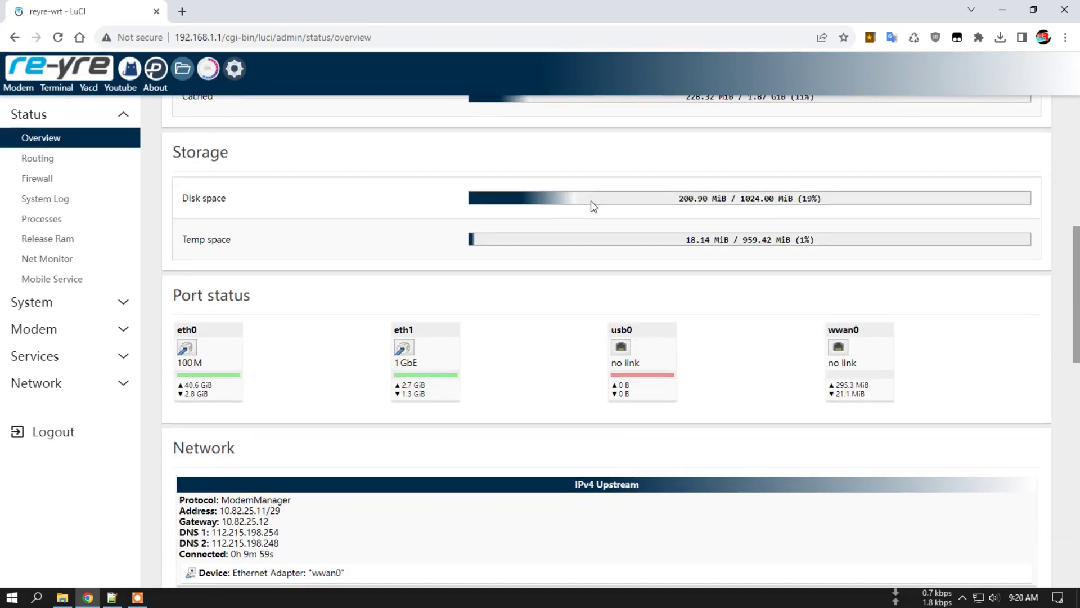
scroll(591, 204, up, 6)
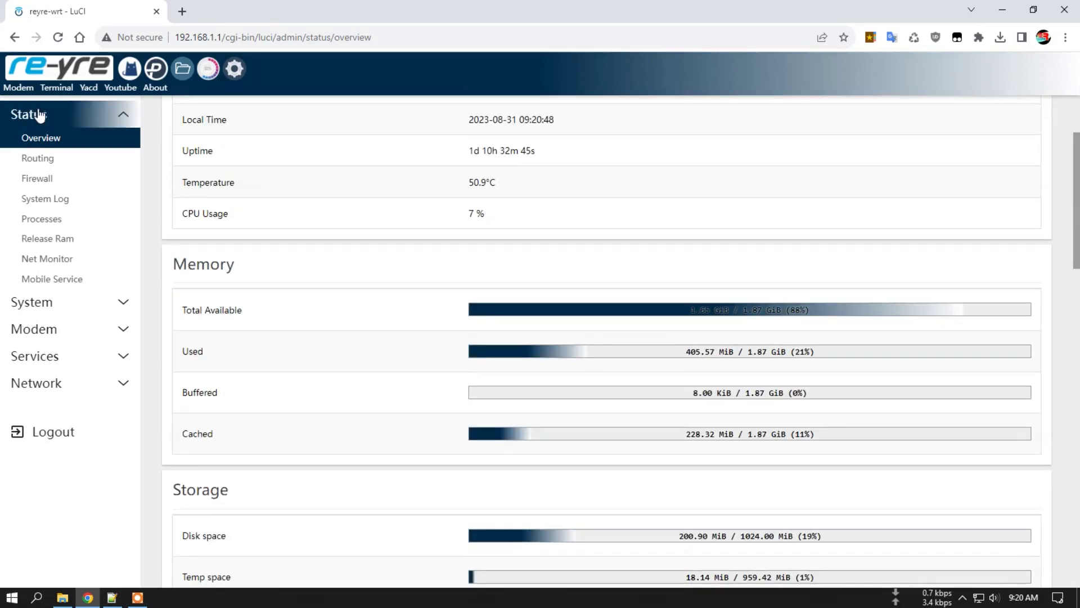
scroll(564, 243, down, 4)
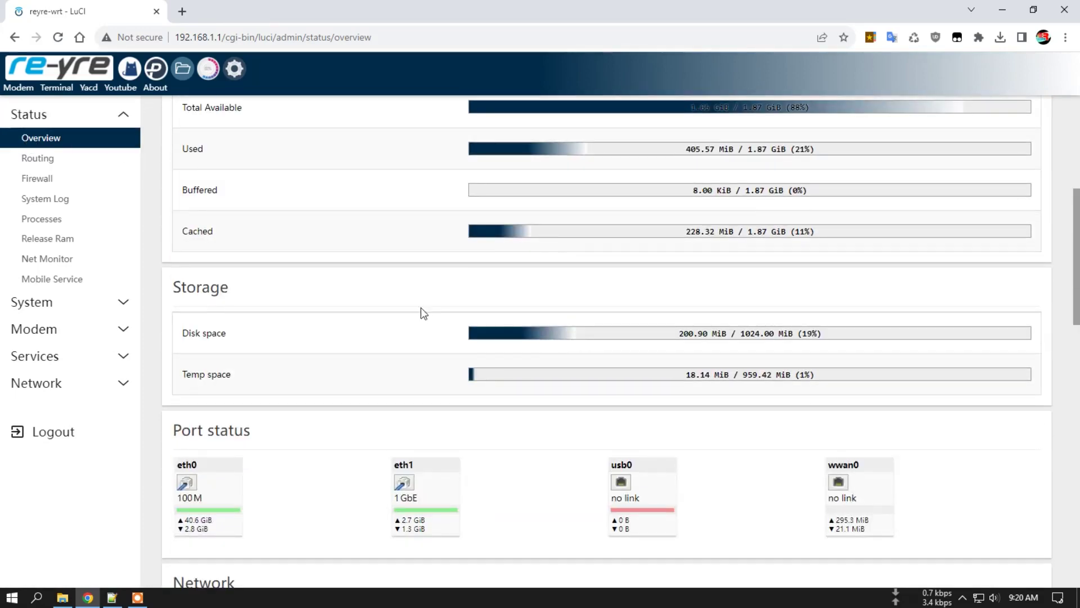
scroll(669, 405, down, 4)
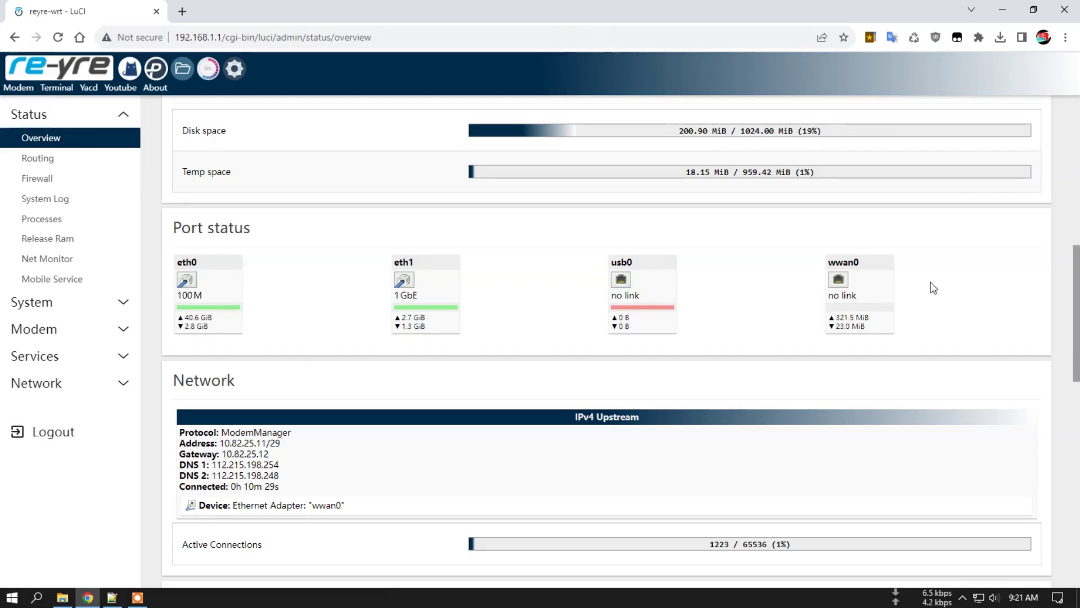
scroll(626, 383, down, 5)
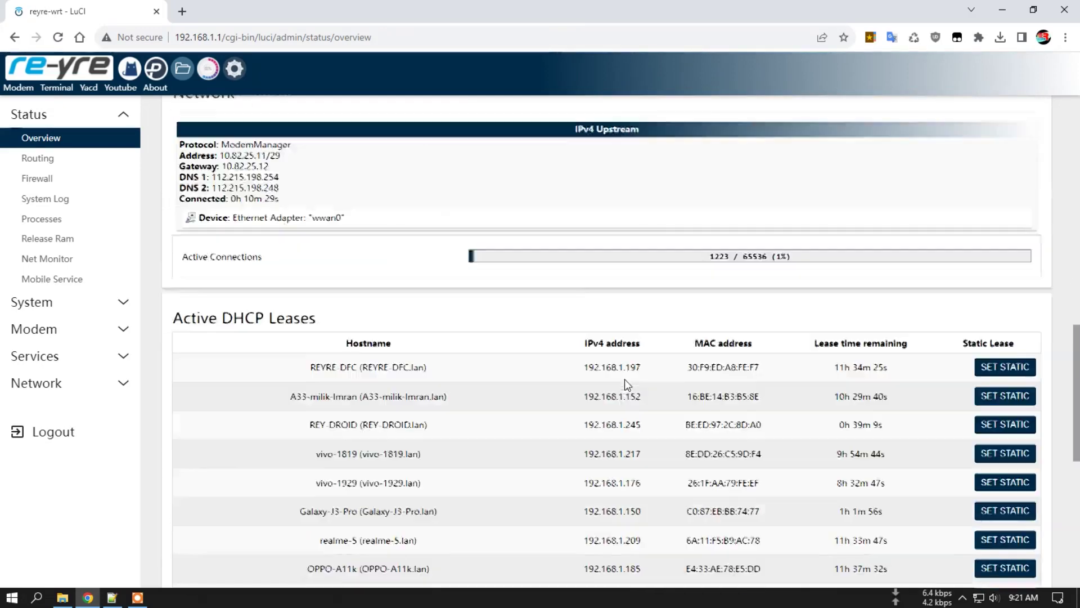
scroll(627, 384, down, 1)
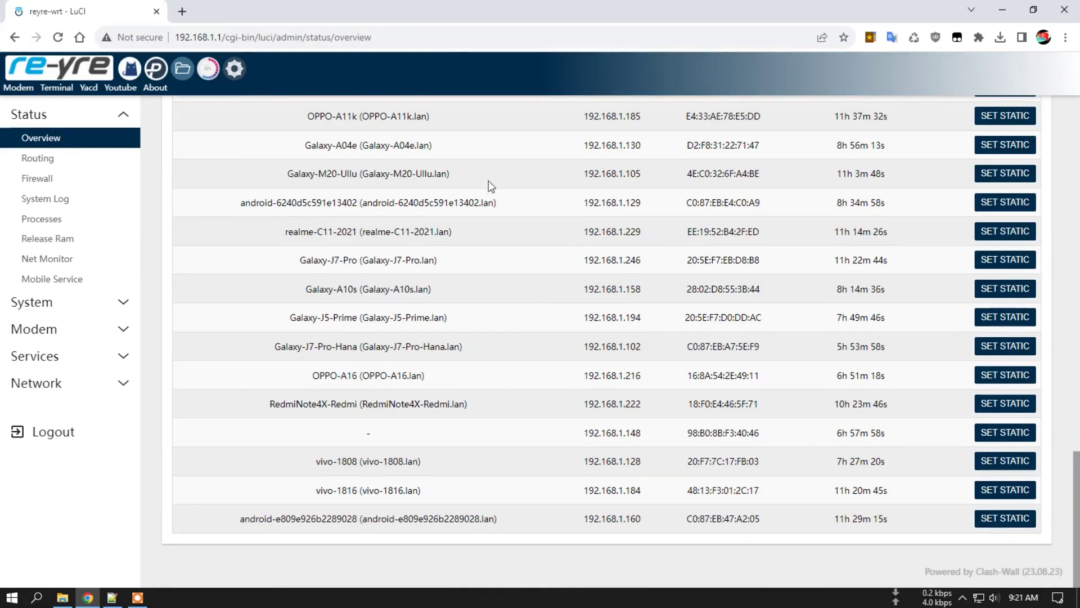
scroll(542, 367, up, 15)
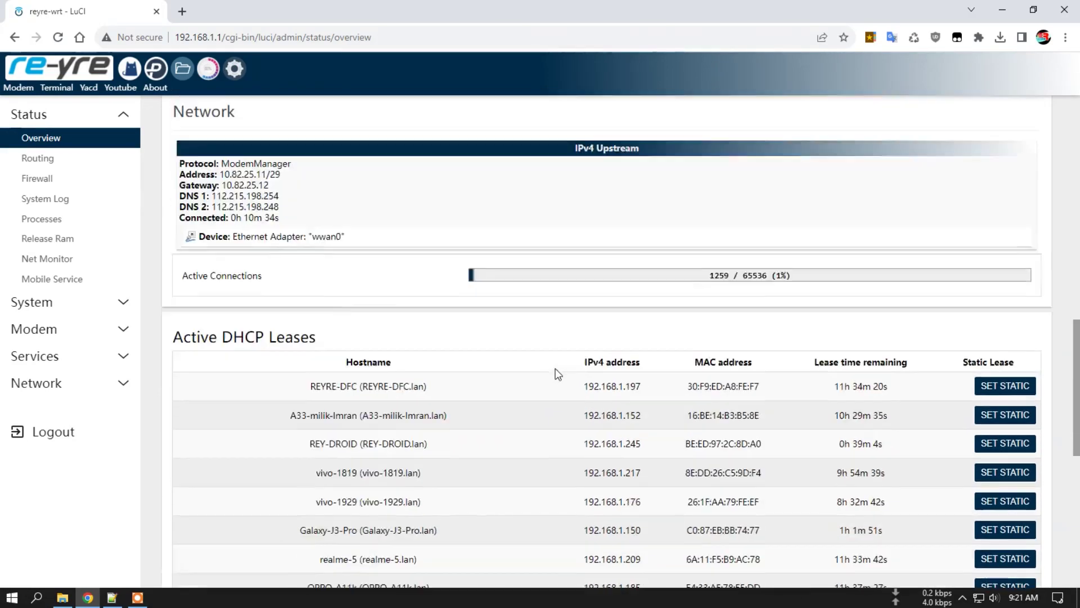
scroll(572, 345, up, 1)
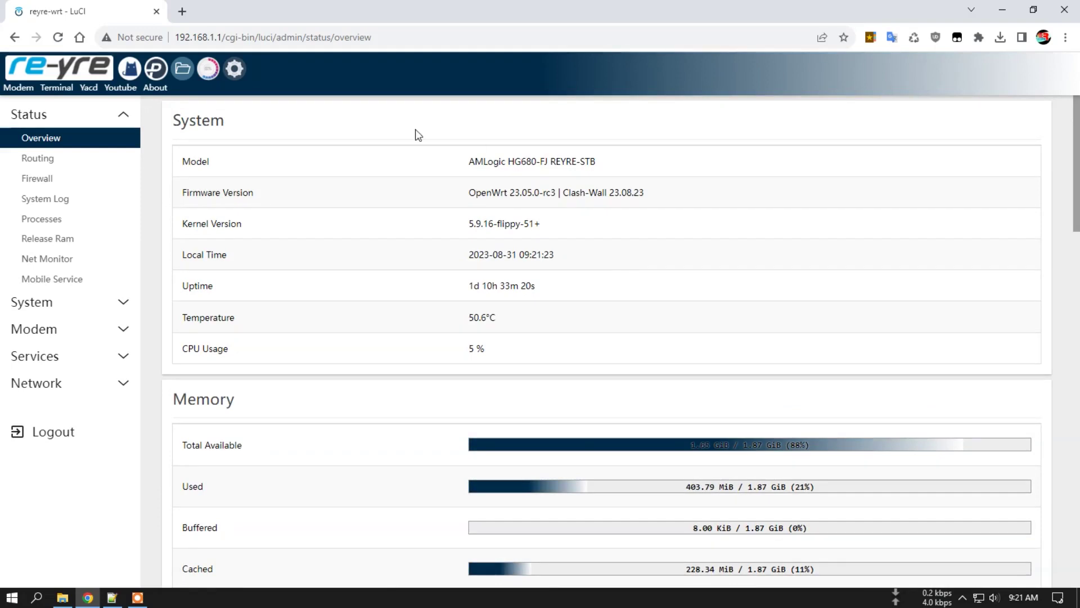
- Examine the IPv4 routing neighbours and the firewall's traffic filter chains
click(67, 155)
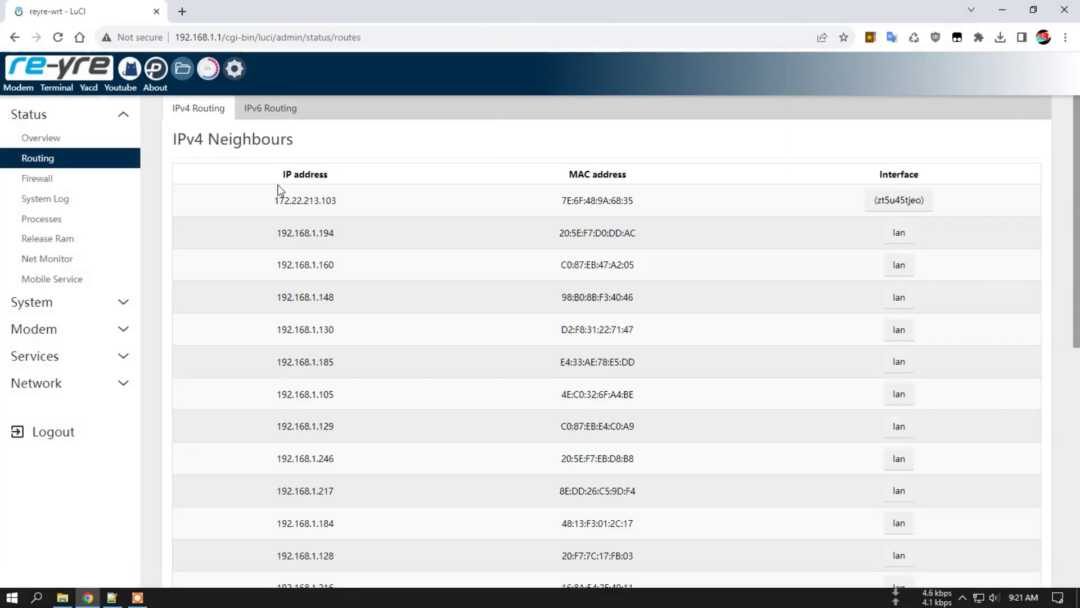
scroll(427, 260, down, 8)
scroll(428, 261, up, 8)
click(76, 186)
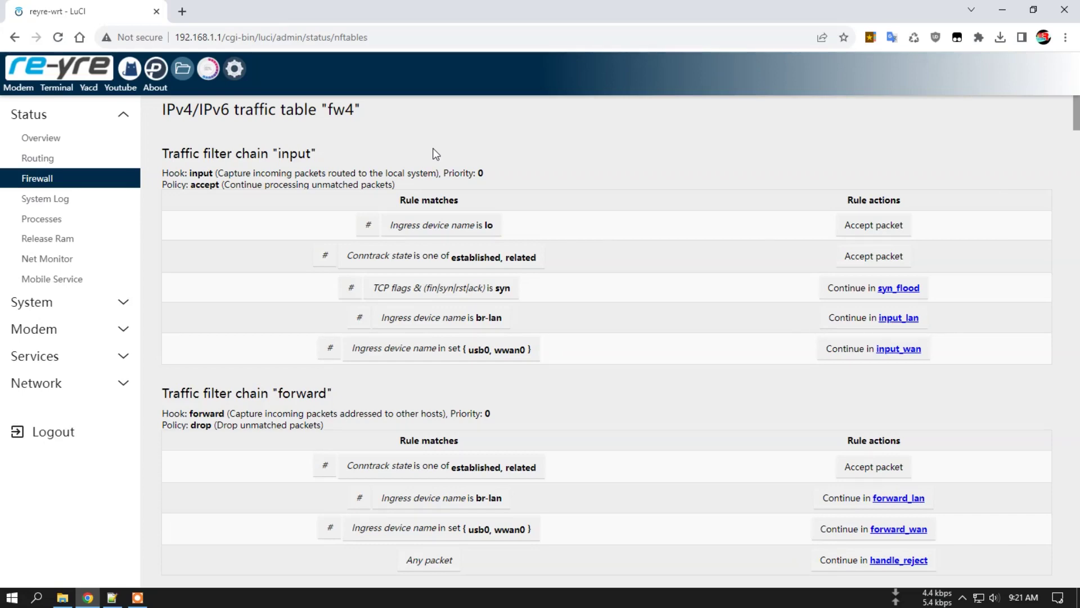
- Read through the router's system log and kernel log
click(53, 198)
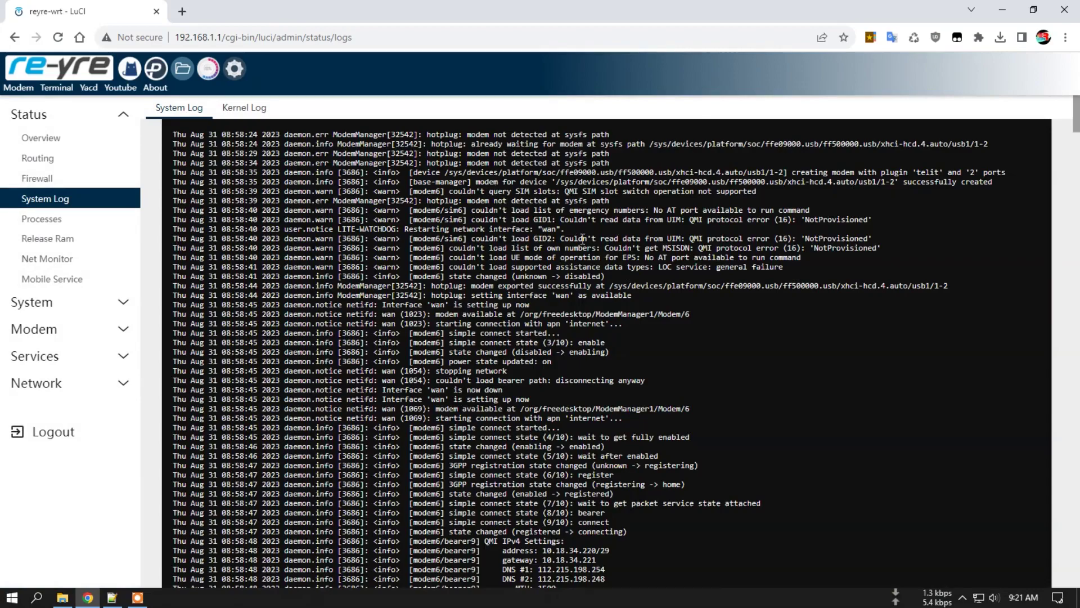
scroll(582, 237, down, 10)
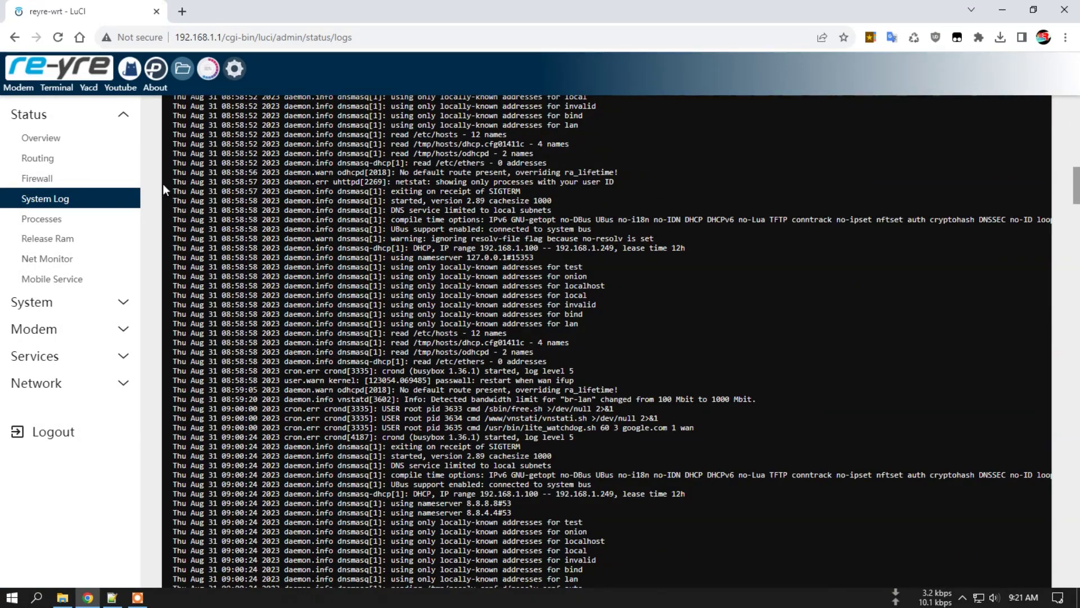
scroll(149, 199, up, 10)
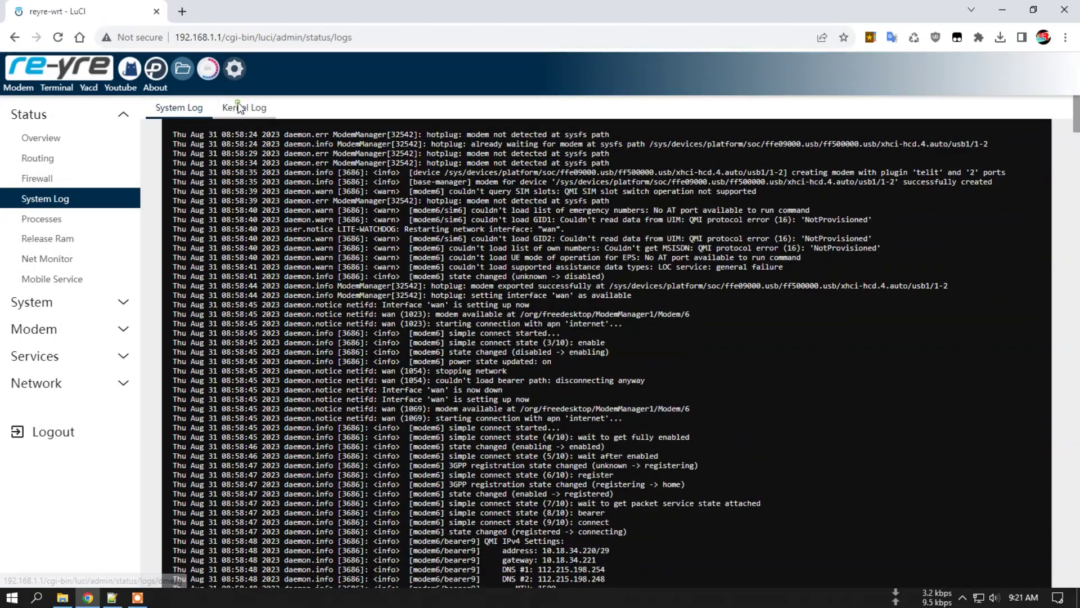
click(239, 108)
scroll(528, 374, down, 1)
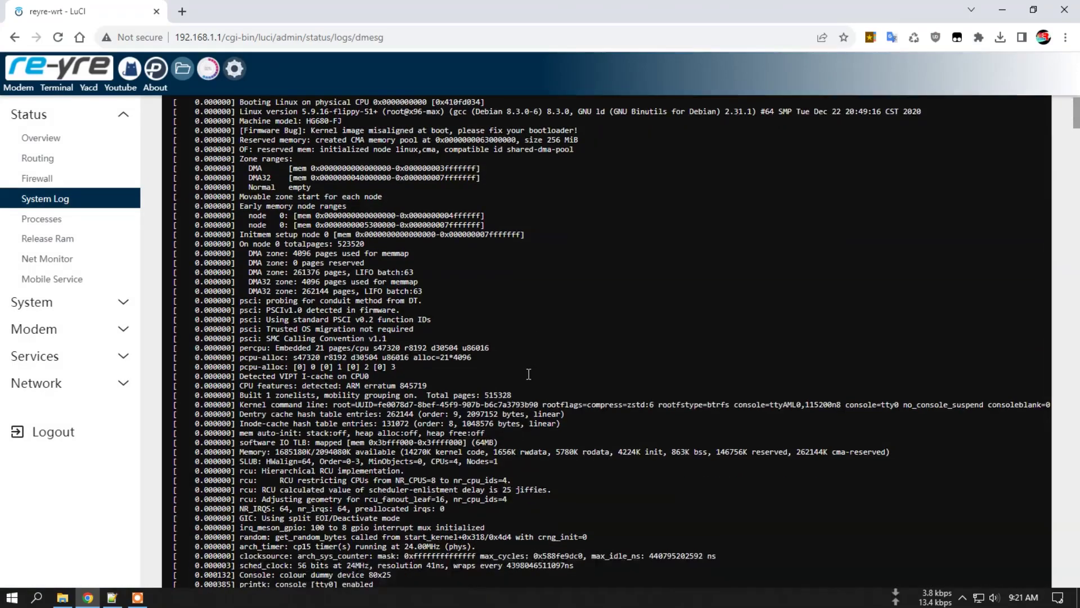
scroll(529, 374, down, 8)
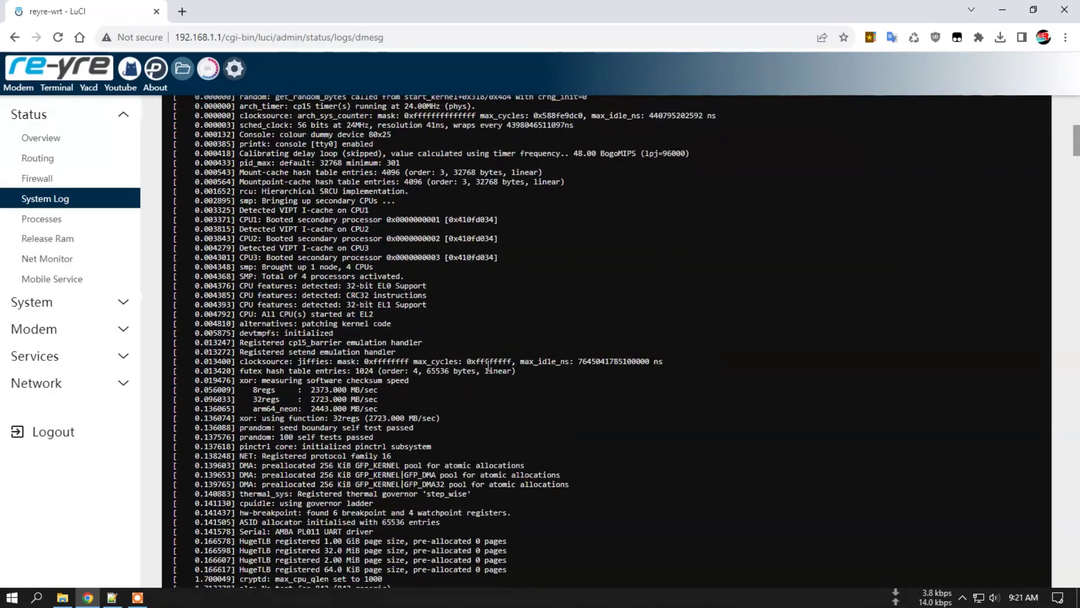
- Look through the list of running processes and release the router's RAM
click(64, 219)
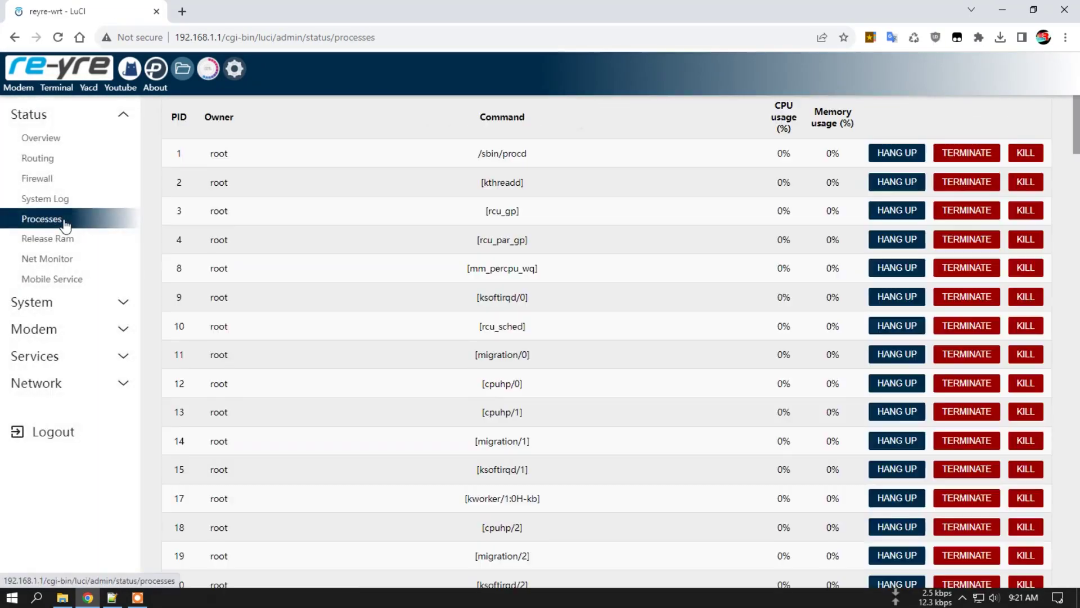
scroll(1078, 213, down, 1)
drag(1077, 213, 1077, 125)
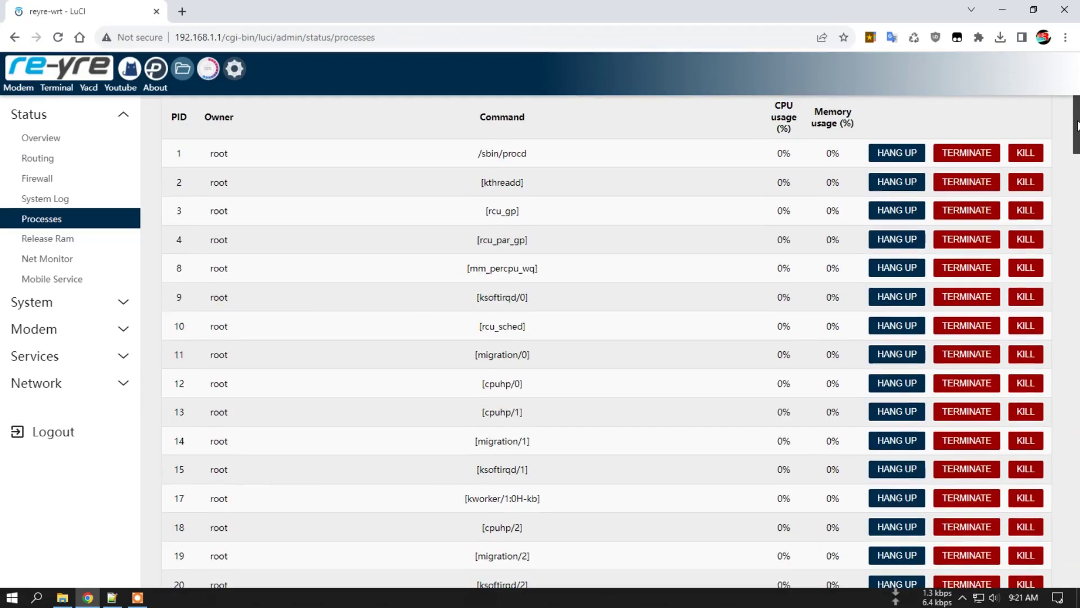
click(54, 247)
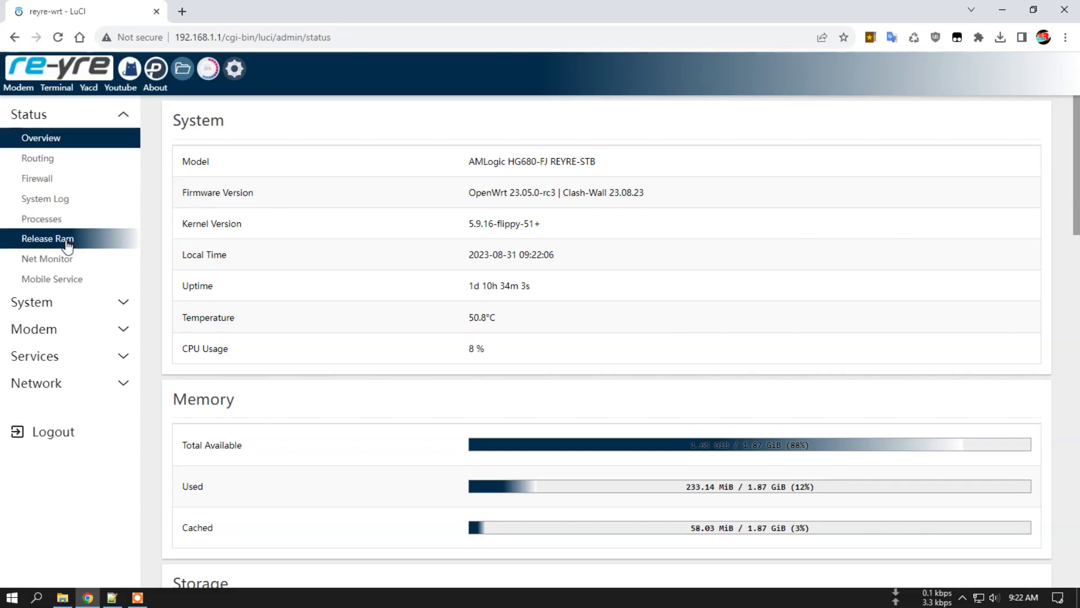
- Examine the Net Monitor gauges and br-lan traffic statistics, and view the modem information under Mobile Service
click(64, 261)
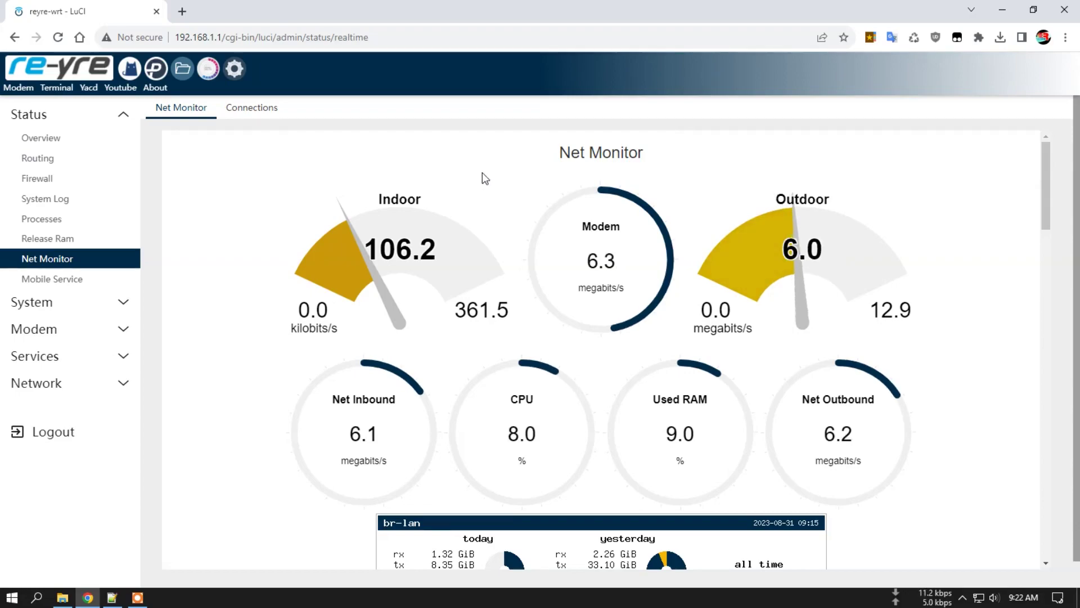
scroll(481, 174, down, 5)
scroll(576, 214, down, 20)
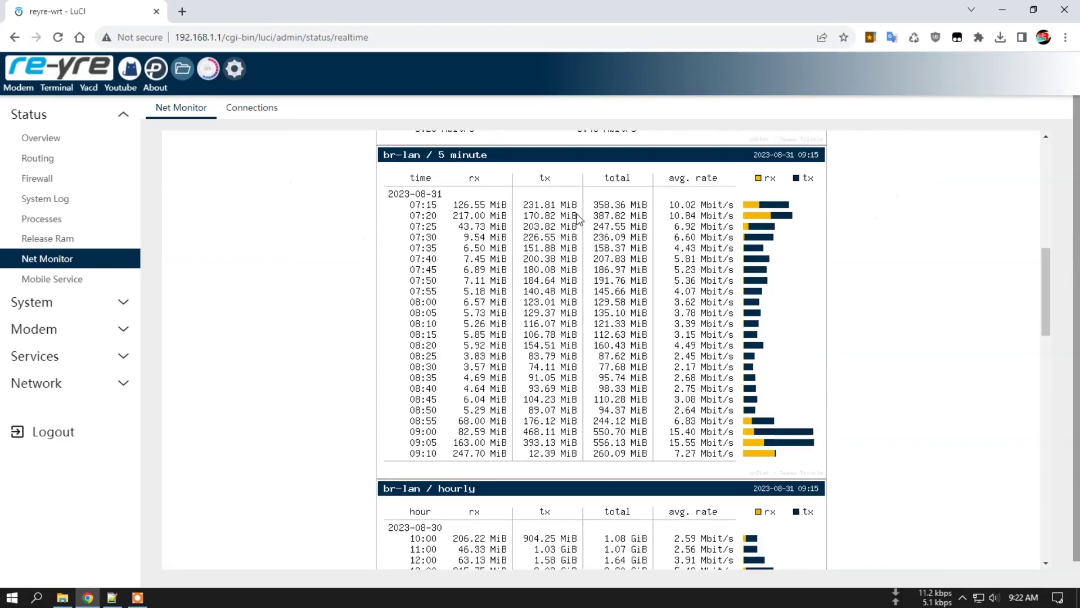
scroll(576, 217, down, 2)
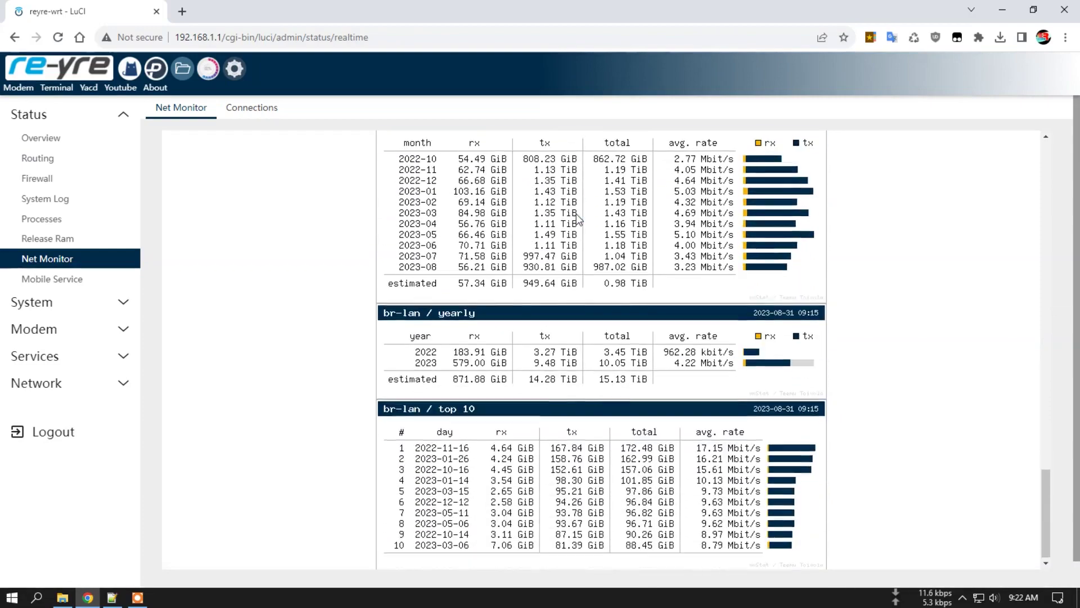
scroll(577, 219, up, 13)
scroll(578, 217, up, 10)
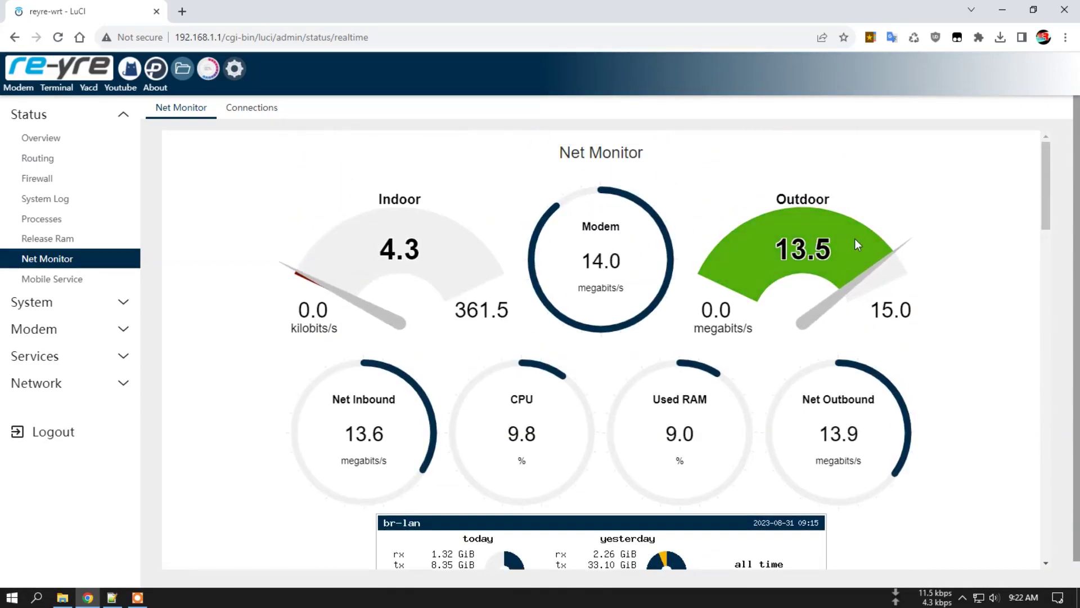
click(64, 282)
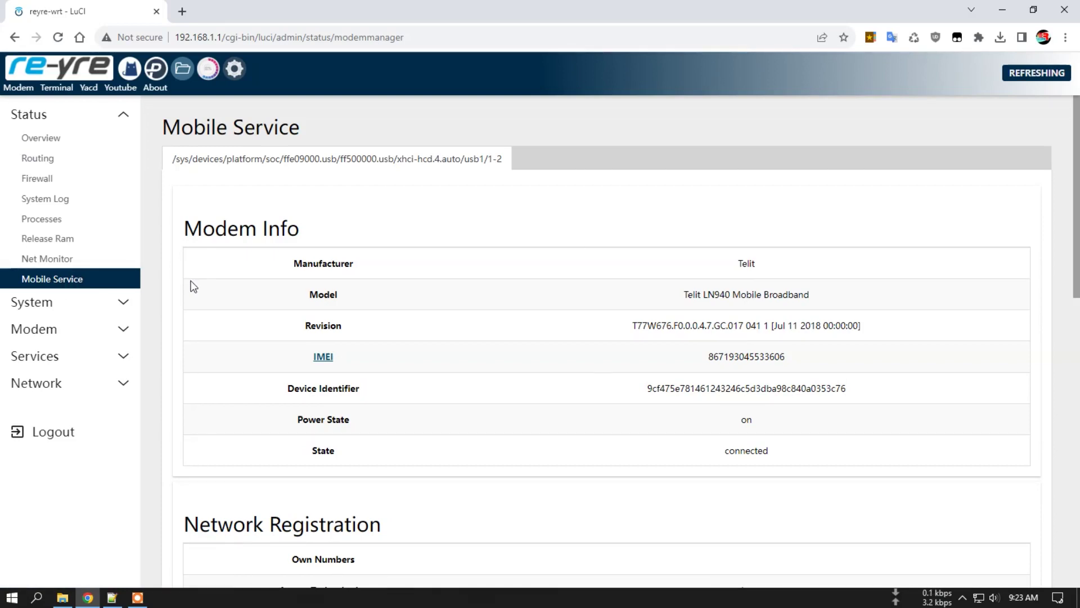
- Review the general system properties with the available timezones, and view the router password settings
click(102, 302)
click(65, 167)
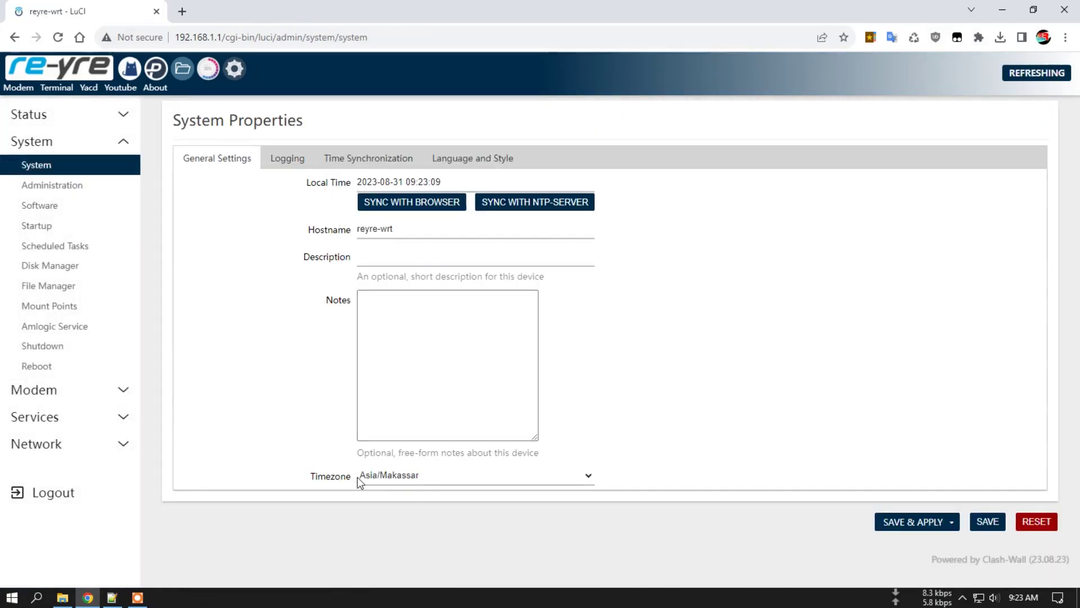
click(412, 481)
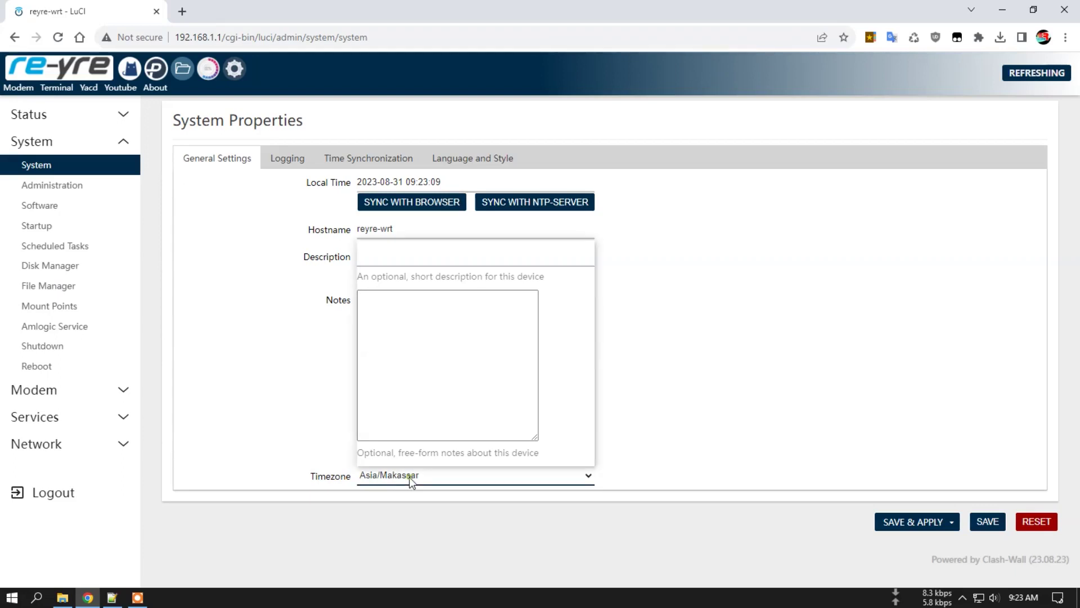
scroll(438, 421, down, 6)
scroll(437, 421, down, 3)
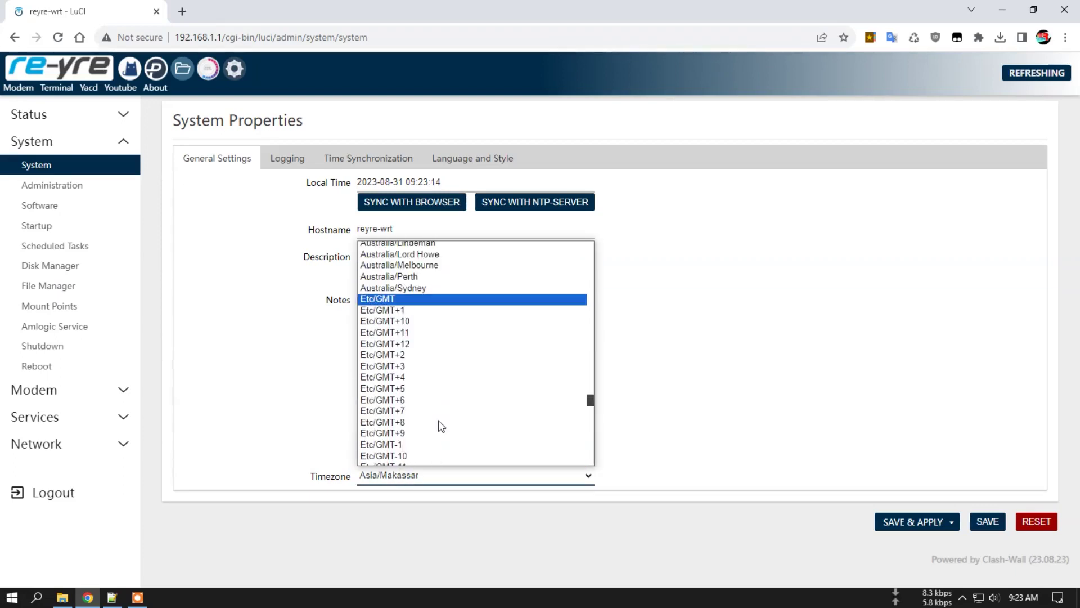
click(645, 286)
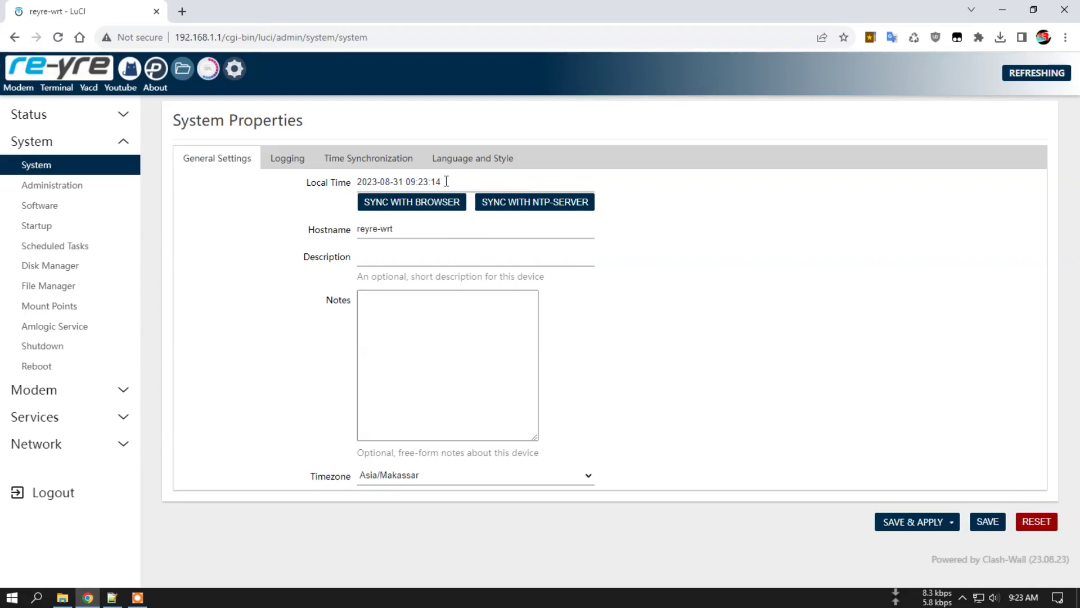
click(64, 186)
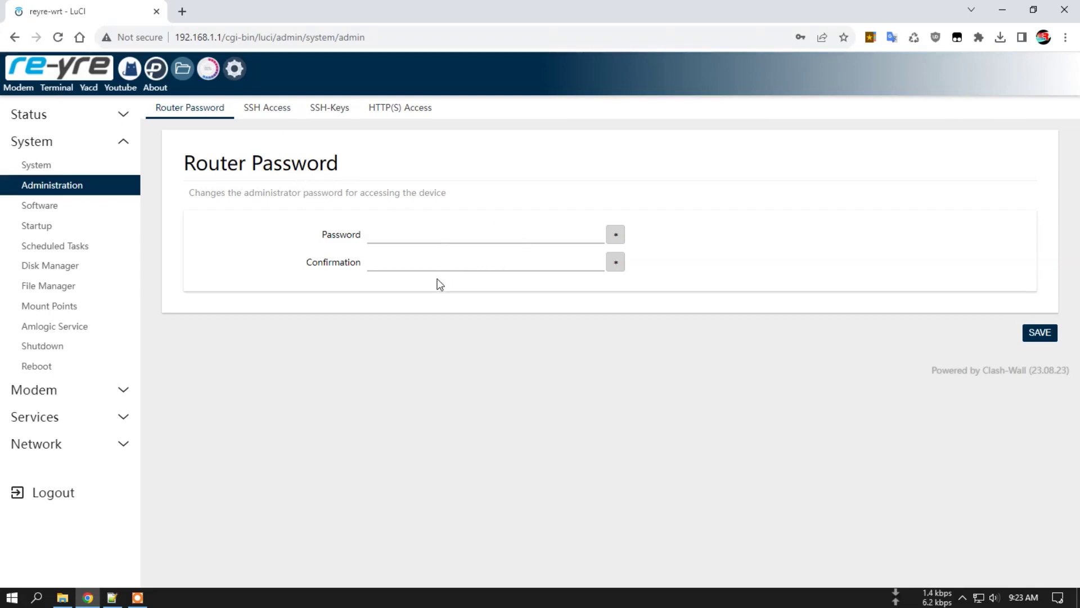
- View the available, installed and updatable software packages
click(73, 210)
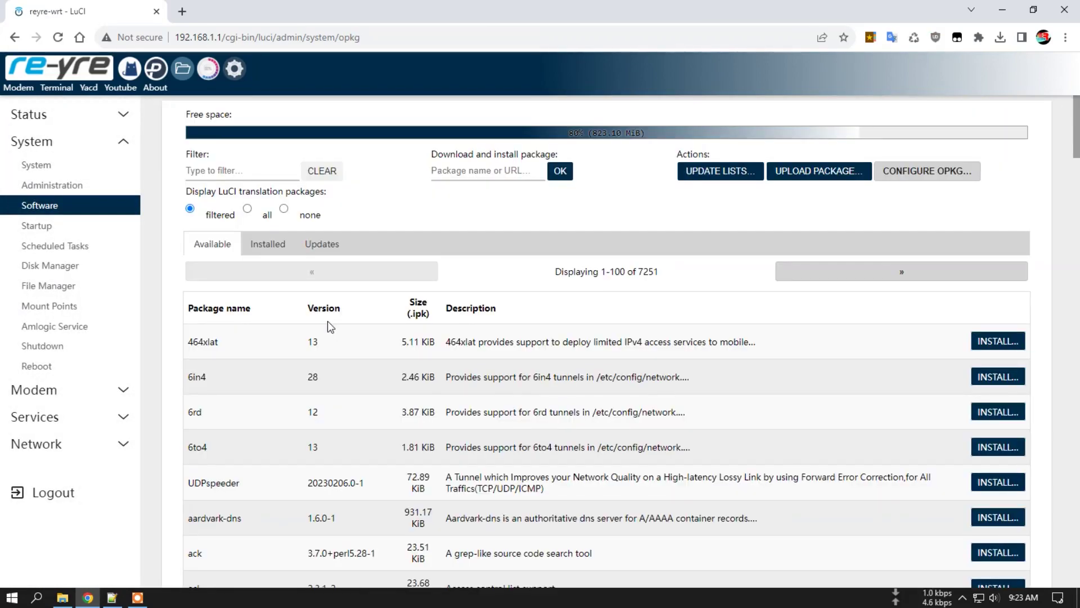
click(271, 245)
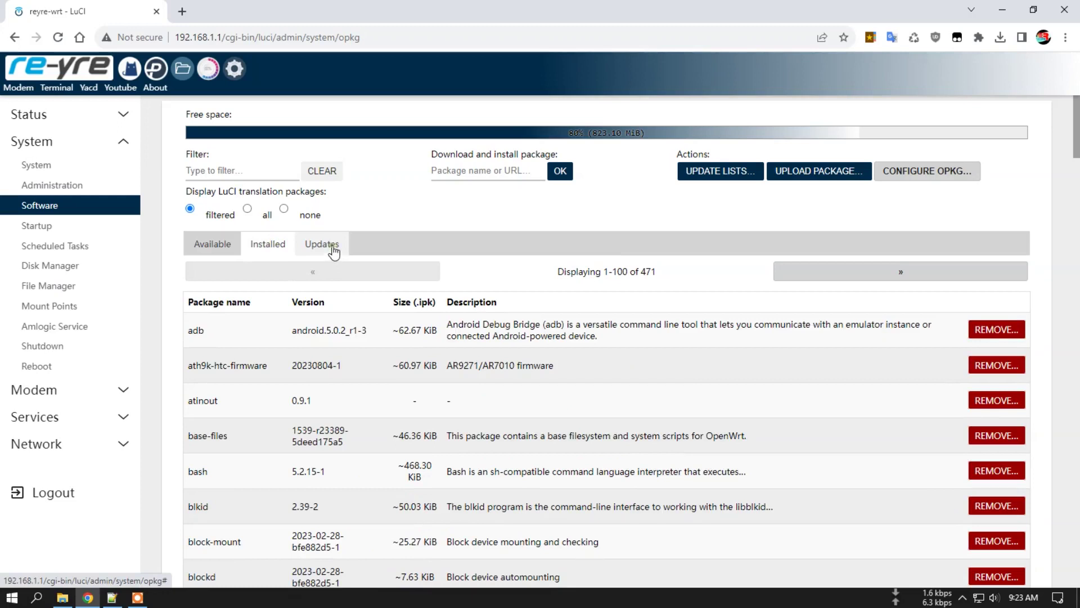
click(334, 251)
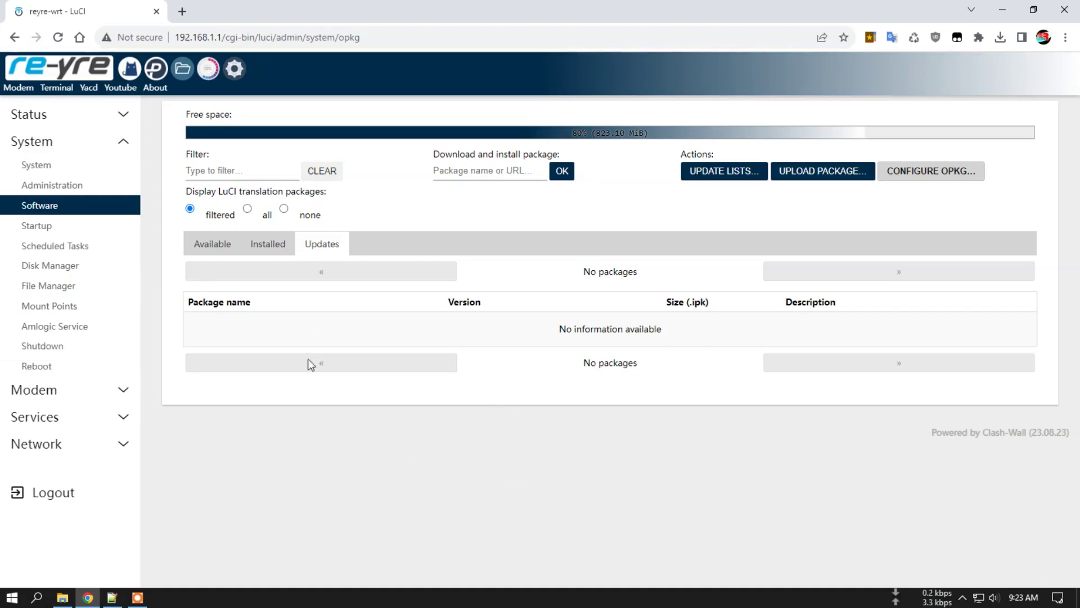
- Review the startup initscripts, checking entries such as passwall, led, usbmuxd and wpad and their enabled or disabled state
click(57, 226)
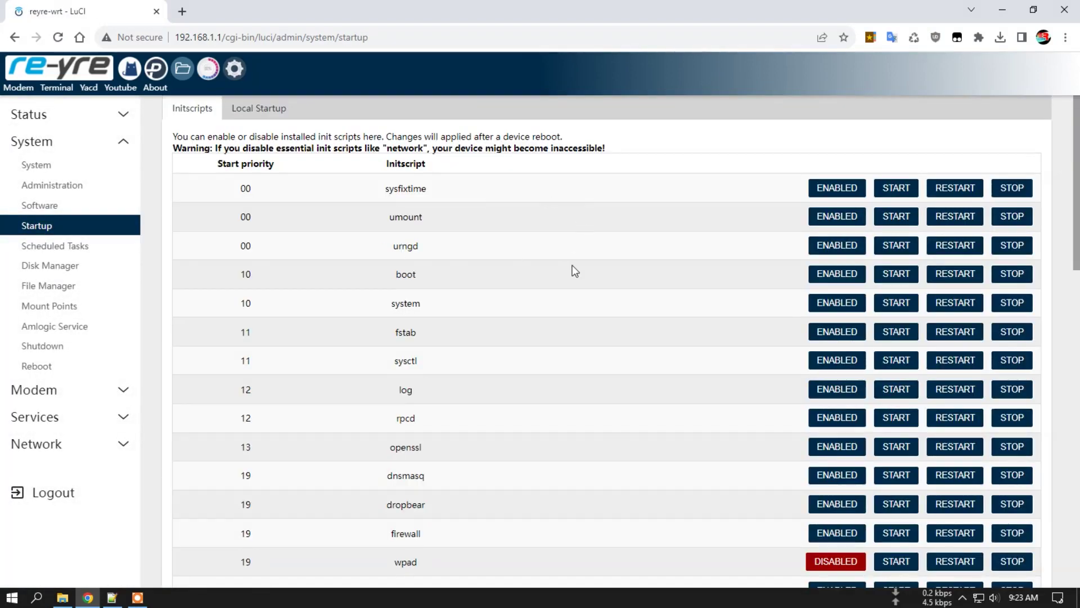
scroll(574, 271, down, 20)
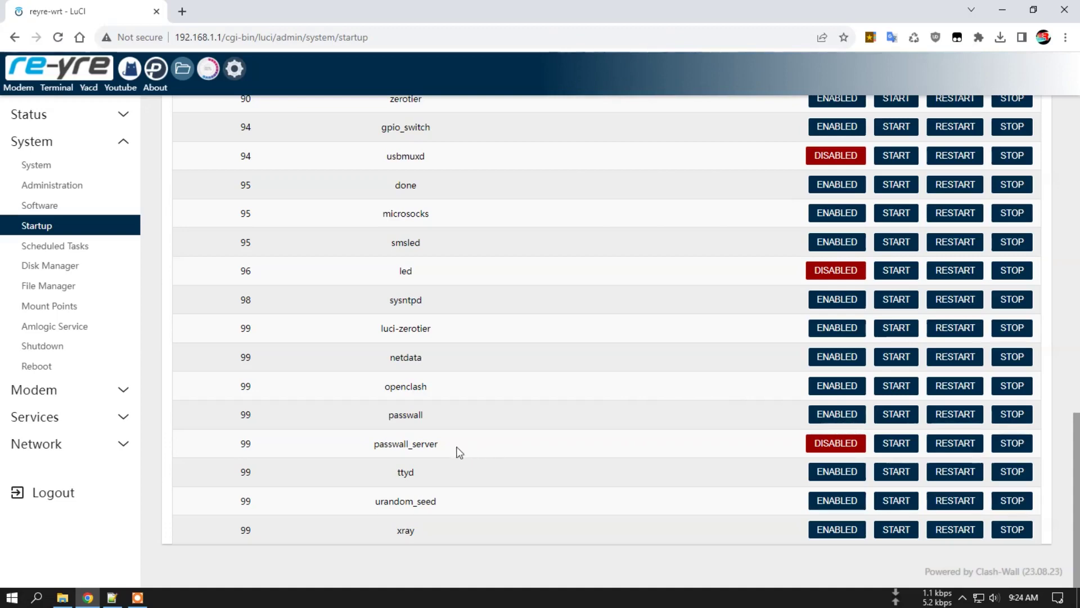
double_click(404, 415)
double_click(403, 272)
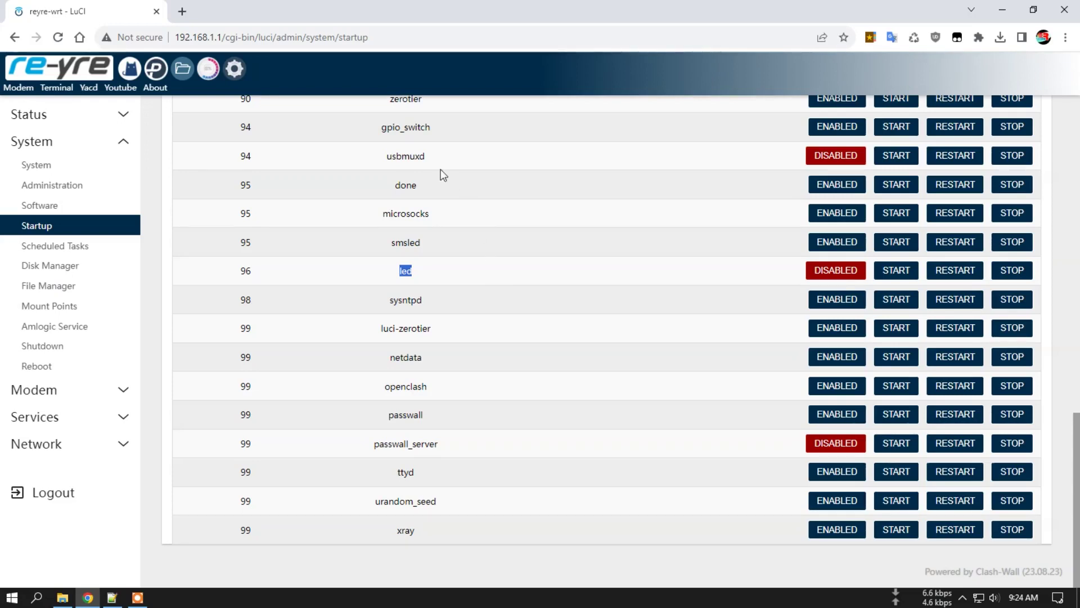
double_click(416, 156)
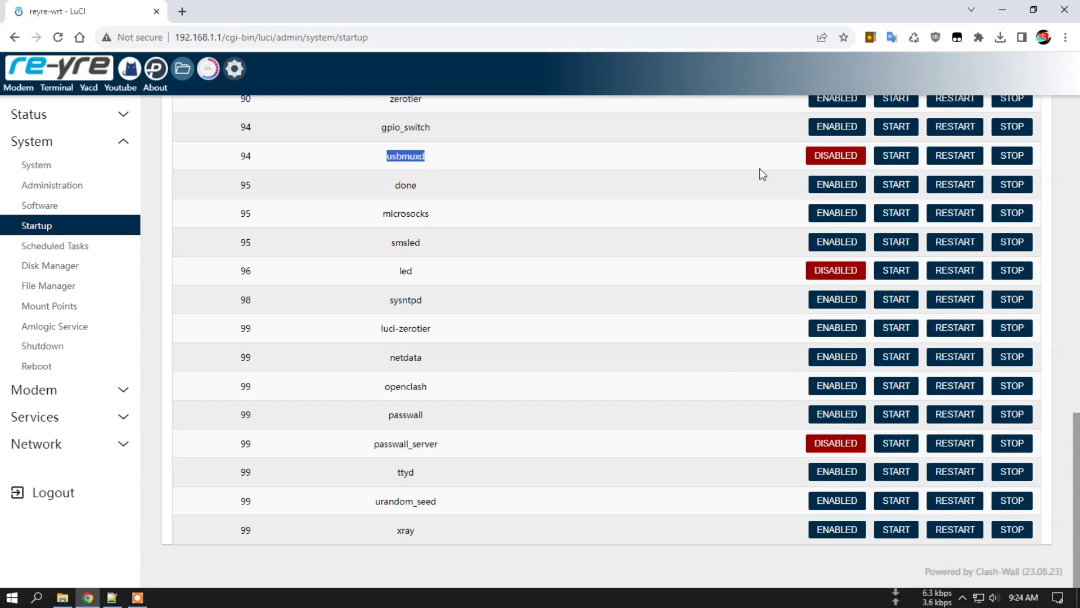
scroll(608, 167, up, 1)
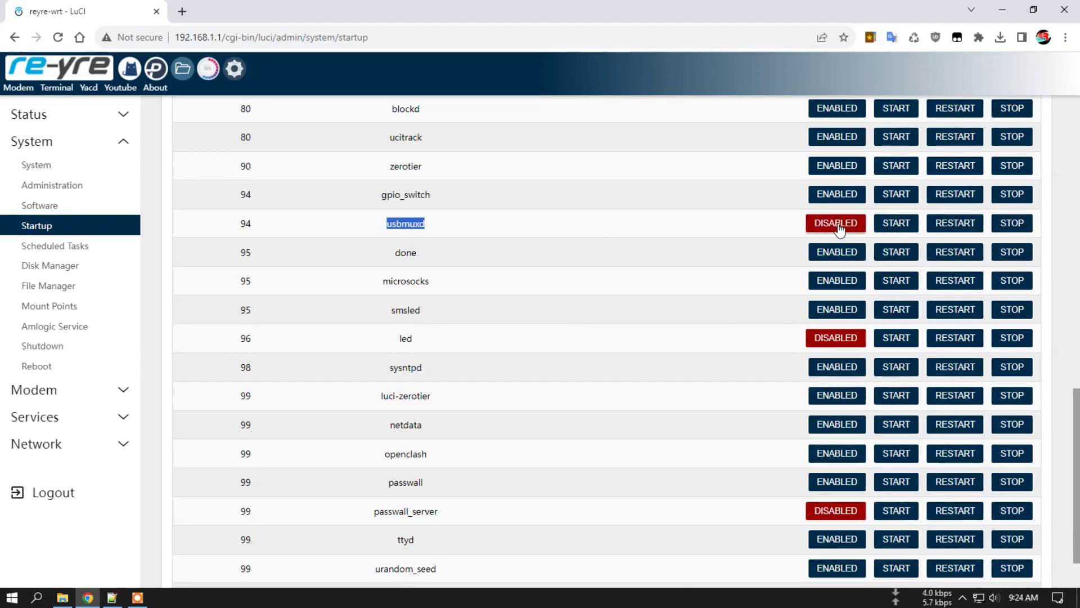
scroll(654, 247, up, 3)
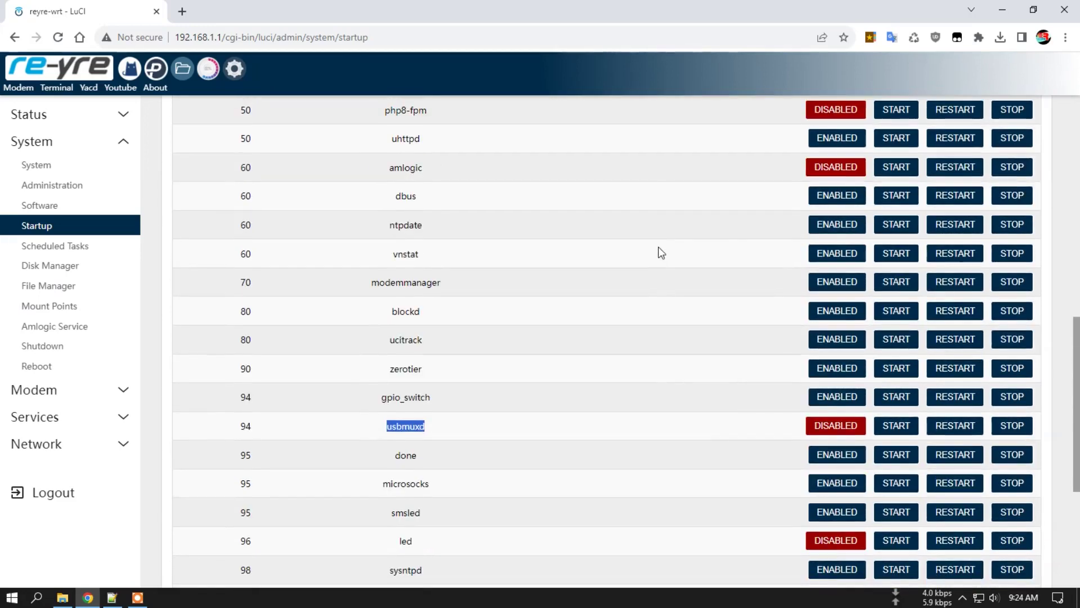
scroll(612, 171, up, 2)
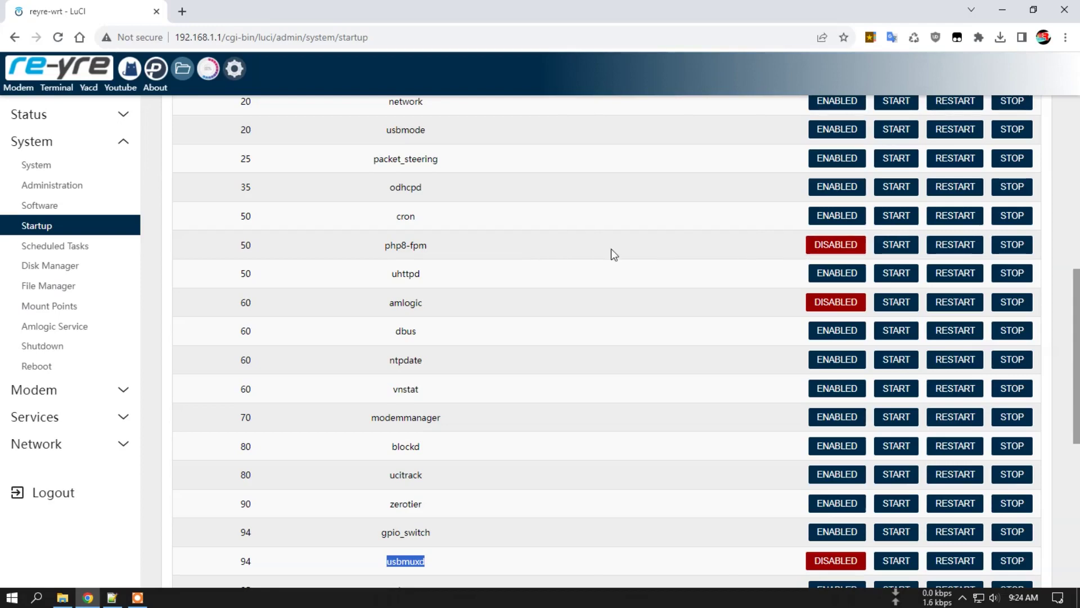
scroll(613, 249, up, 3)
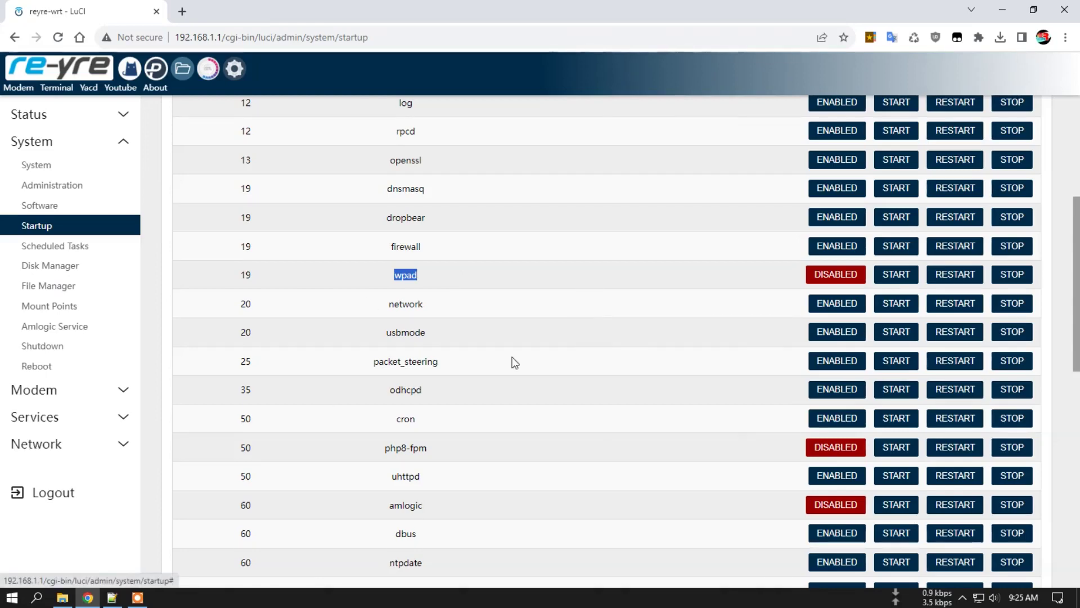
click(120, 443)
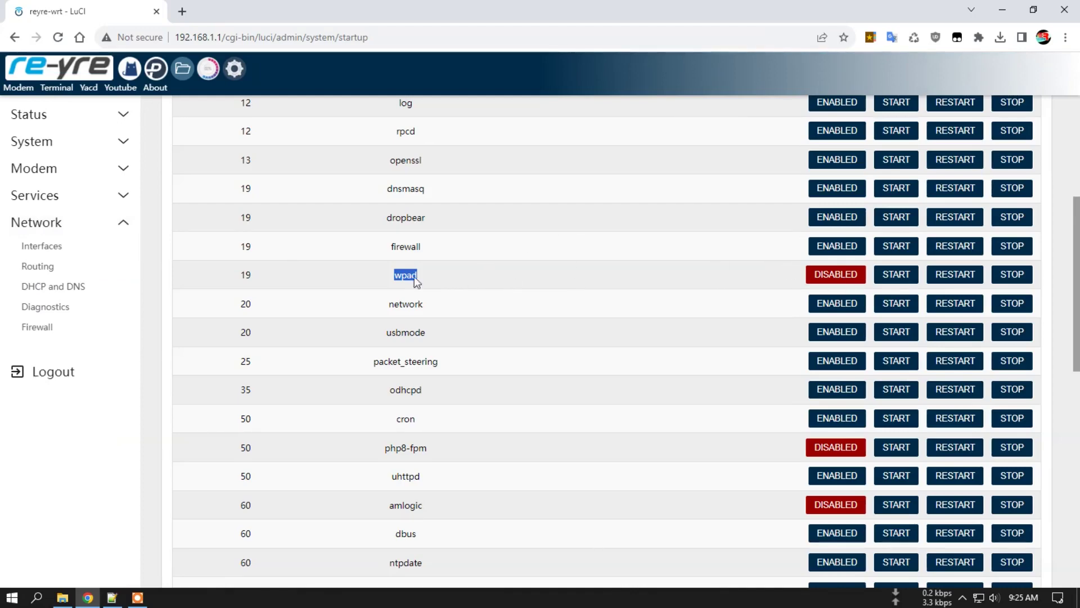
scroll(493, 282, up, 5)
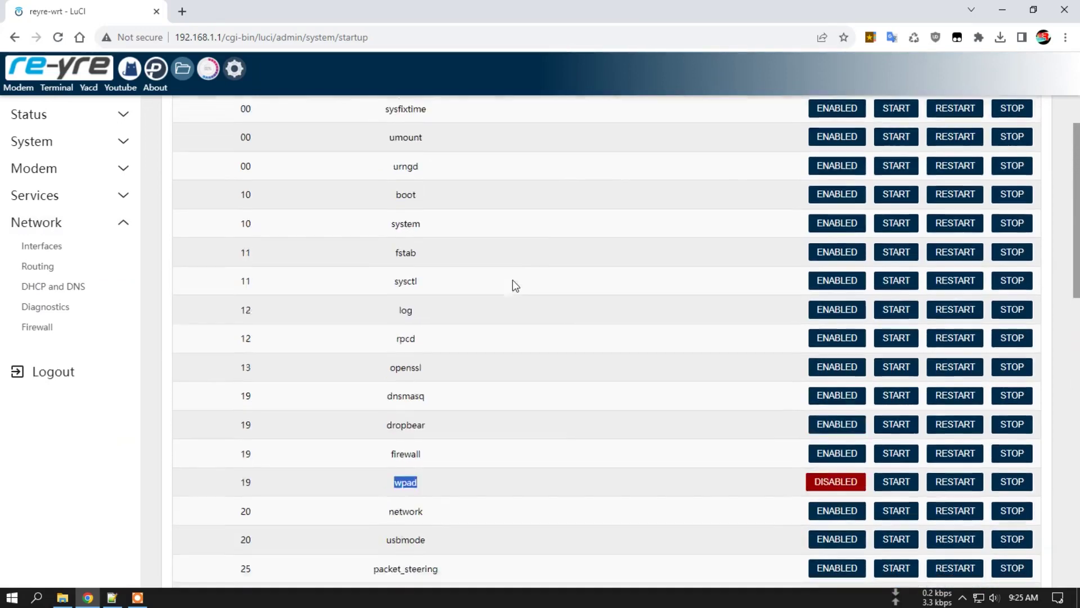
scroll(581, 176, up, 1)
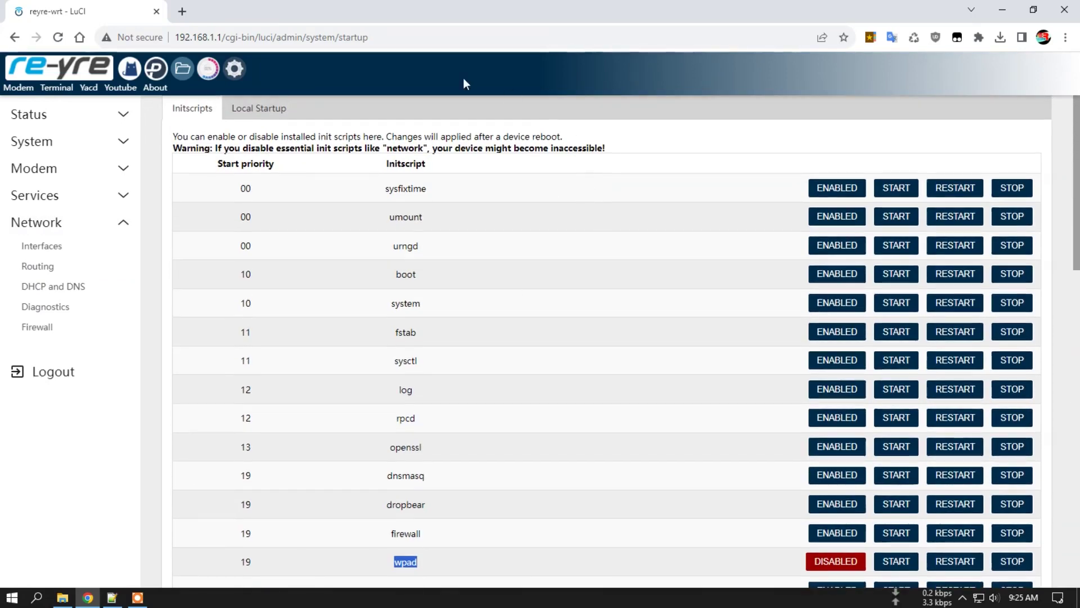
- View the local startup commands in /etc/rc.local, highlighting the ntpdate line and checking the fjled line
click(269, 109)
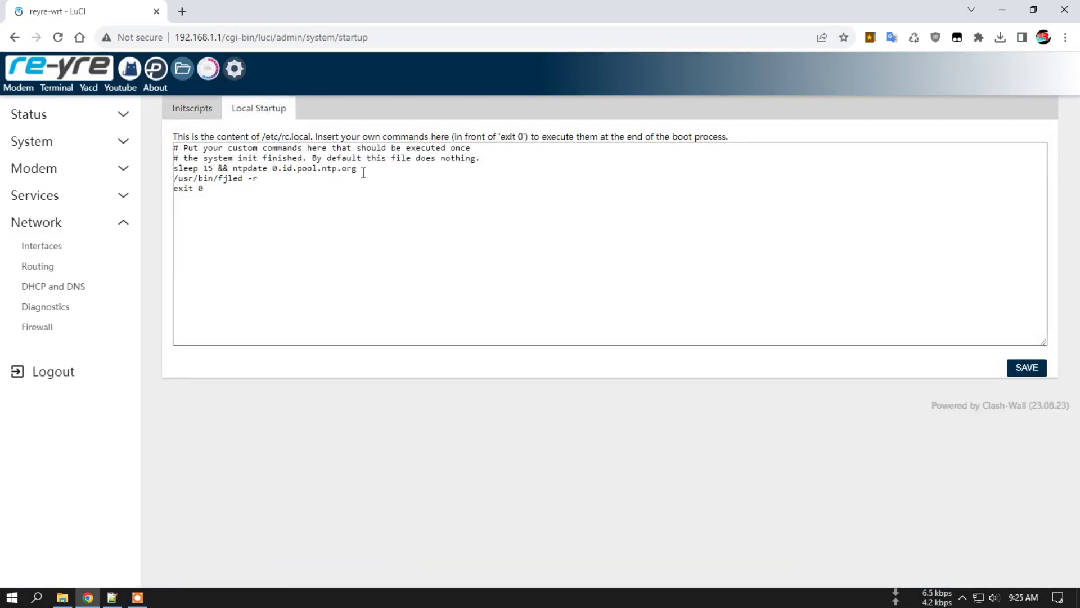
drag(362, 168, 175, 170)
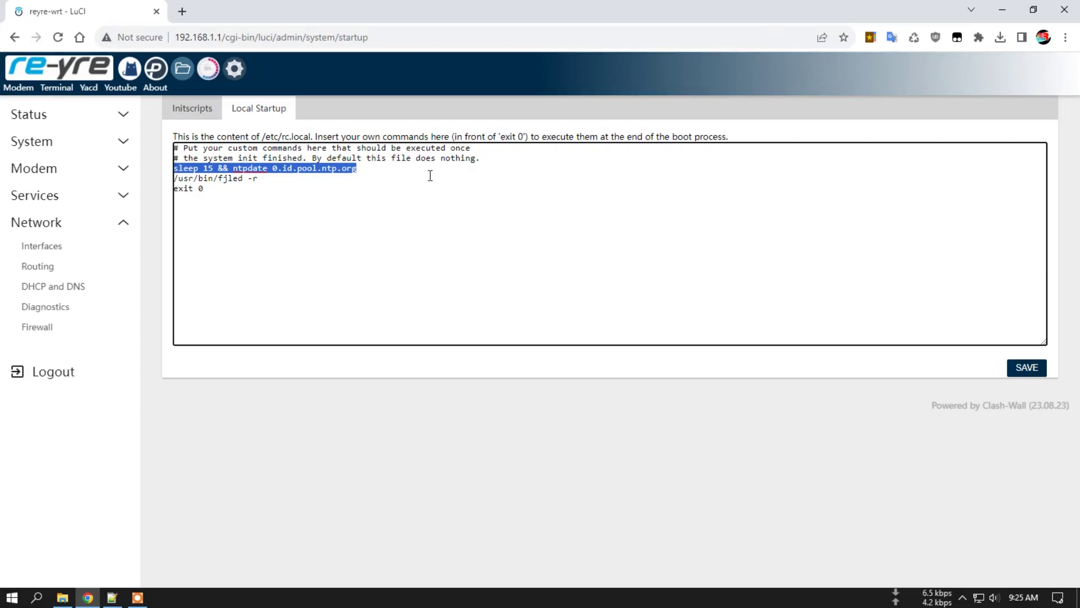
click(384, 178)
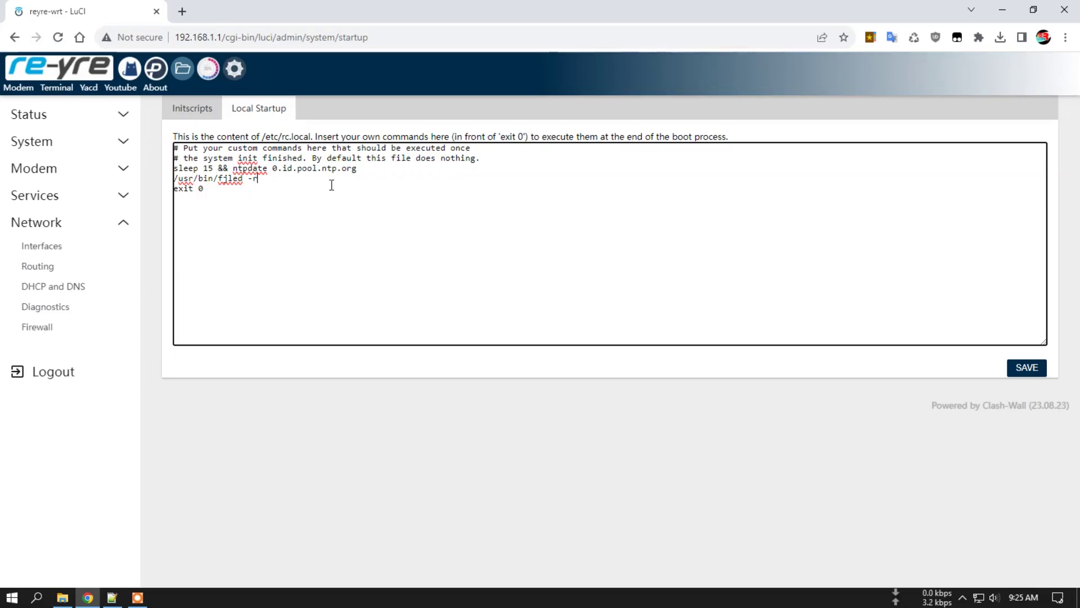
- Examine the scheduled tasks crontab, highlighting the lite_watchdog.sh entry and locating the related Conn Monitor page among the modem pages
click(89, 146)
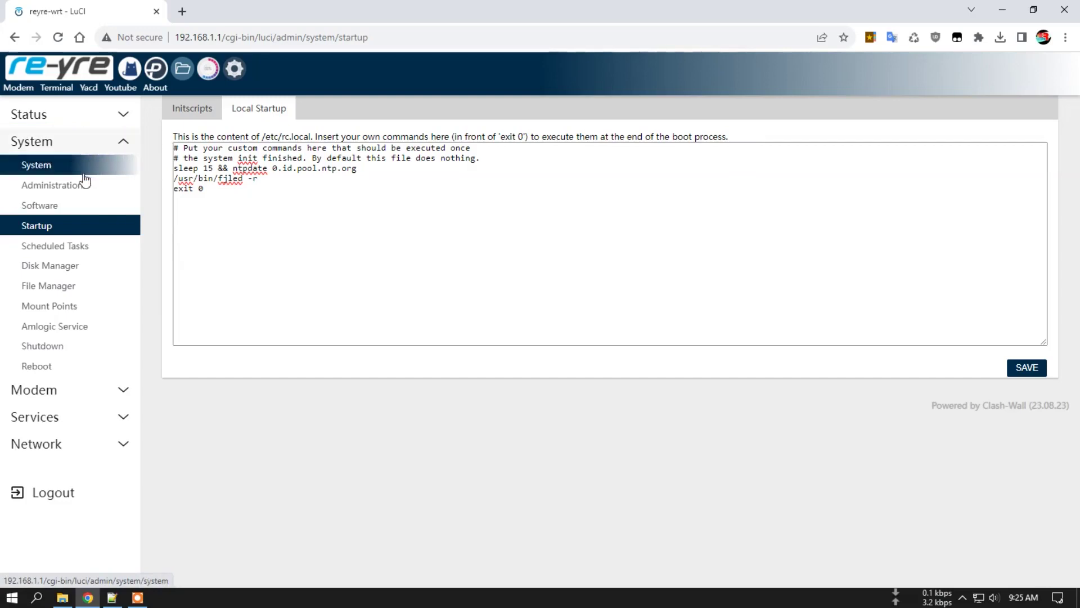
click(66, 242)
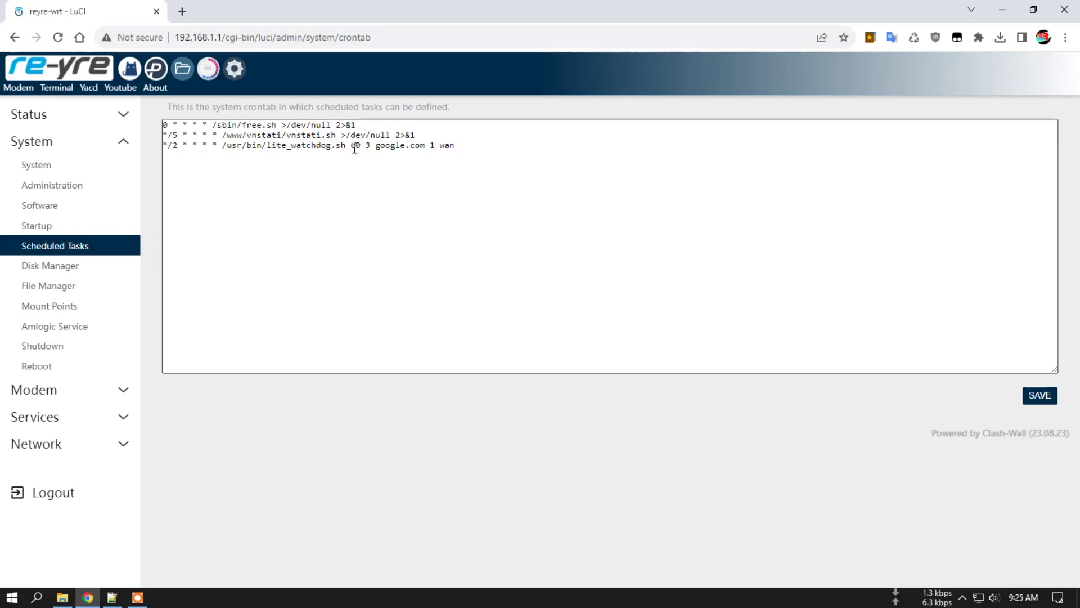
drag(456, 146, 188, 146)
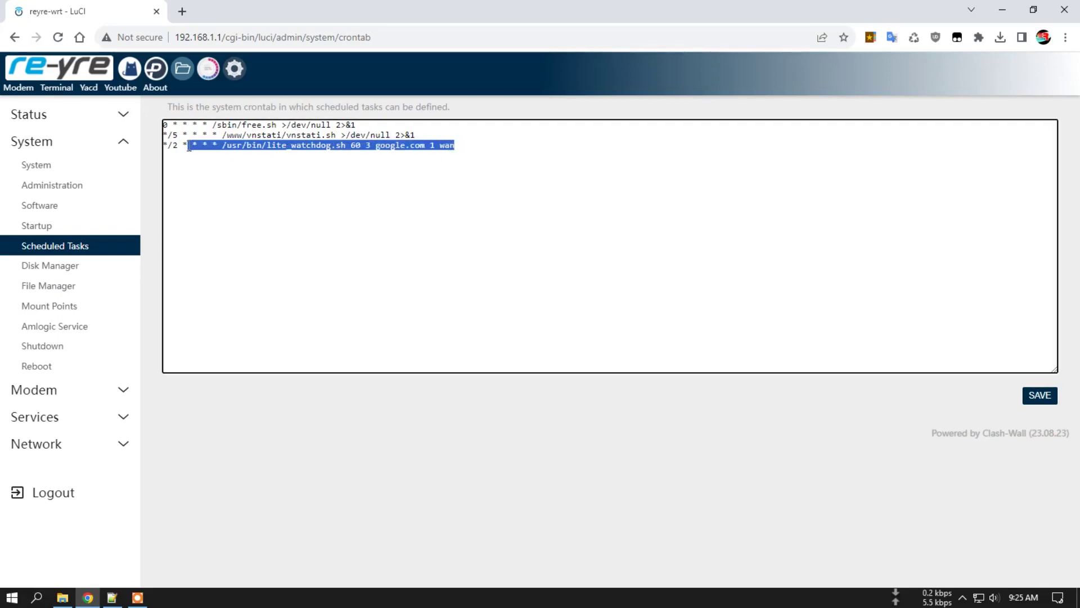
click(66, 418)
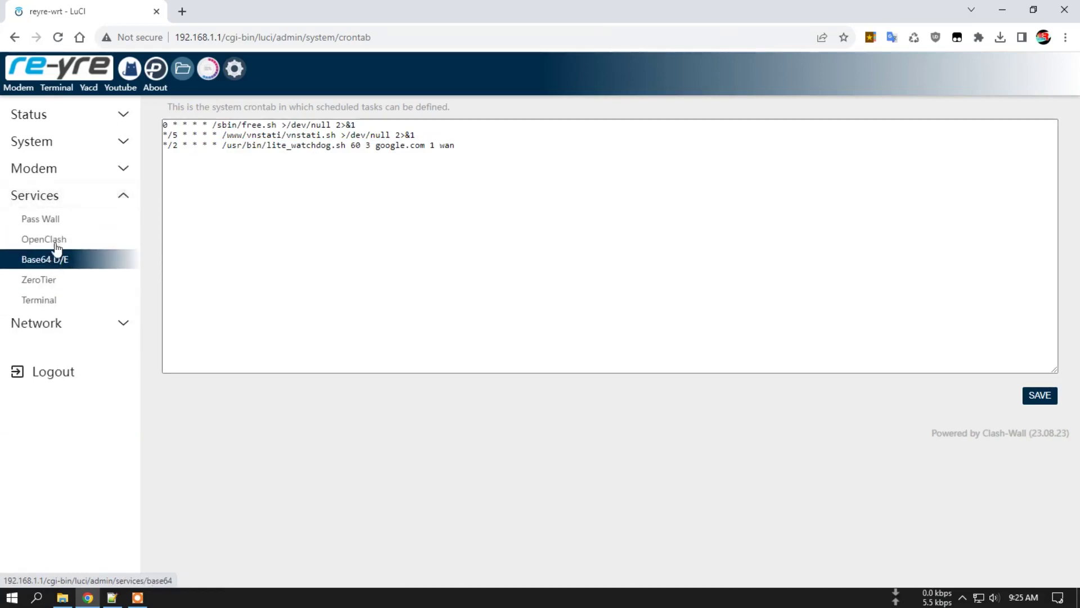
click(62, 169)
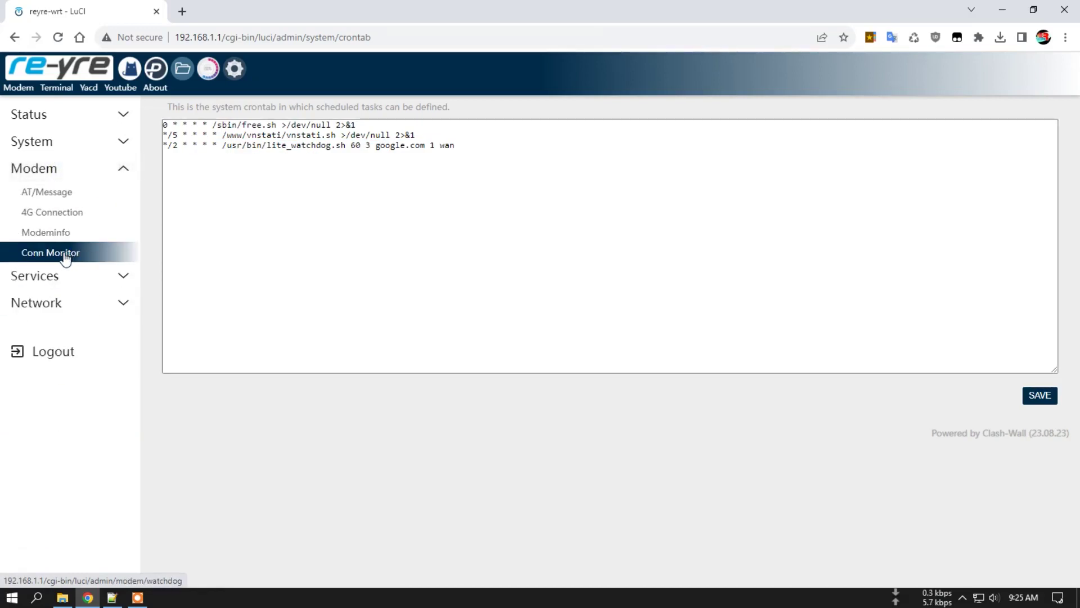
drag(458, 145, 187, 146)
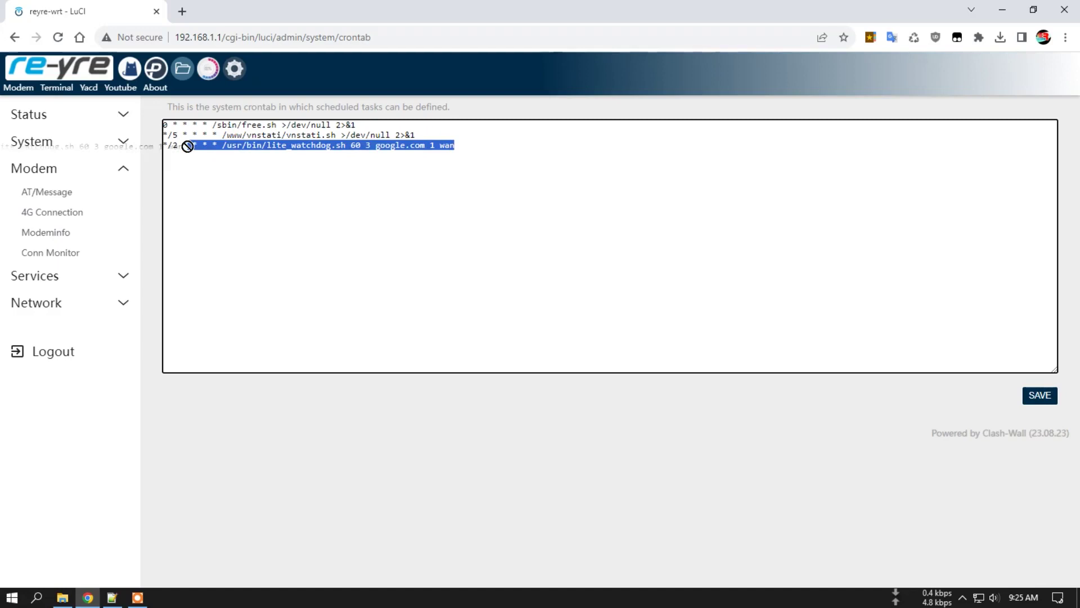
click(164, 146)
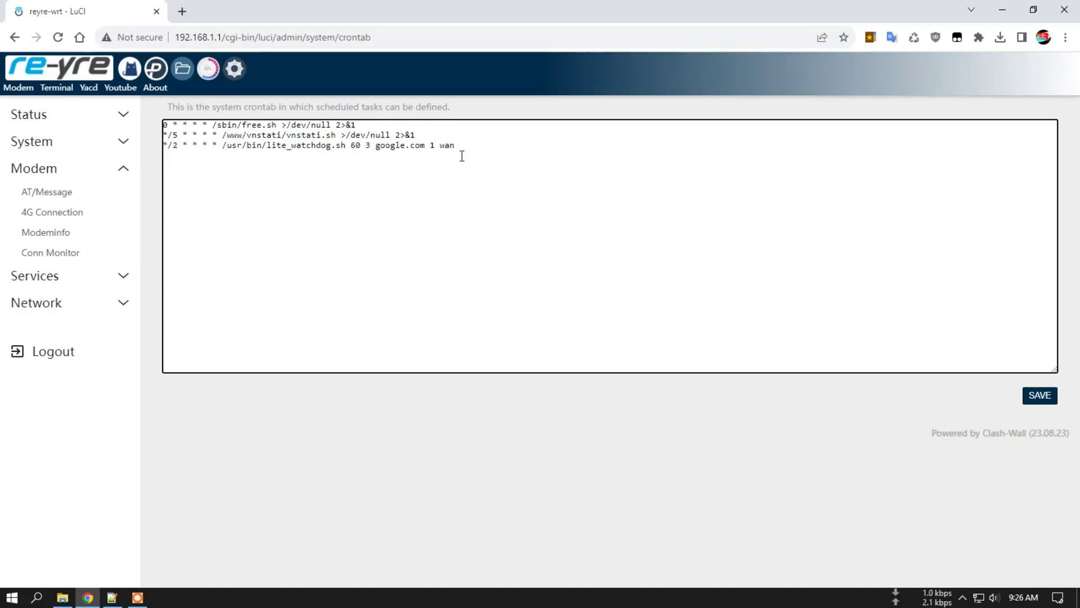
drag(458, 145, 163, 146)
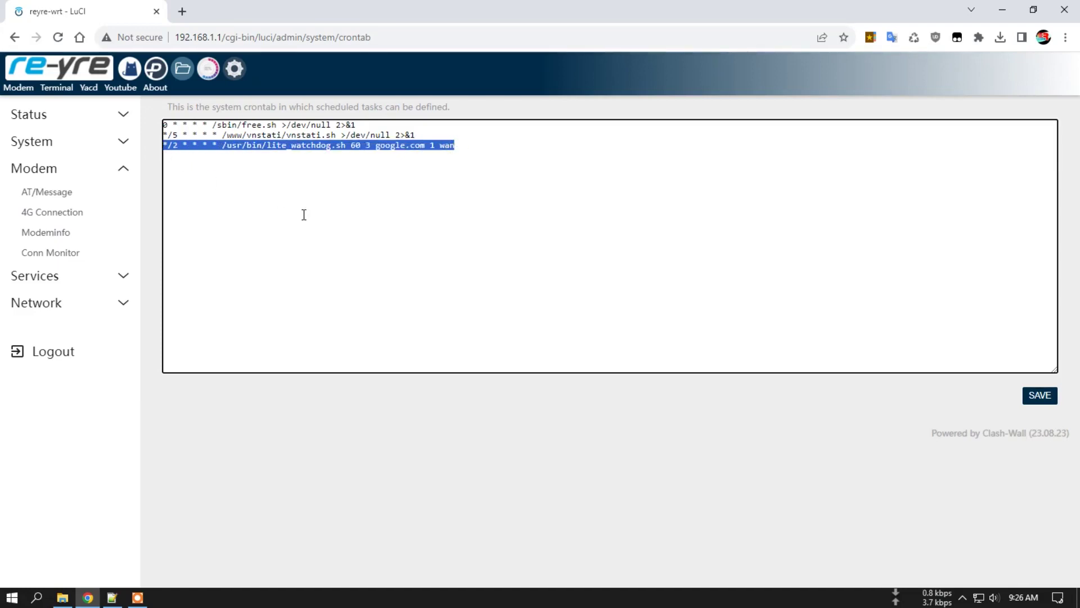
- View the disks, Btrfs volume and mount points in the Disk Manager
click(66, 147)
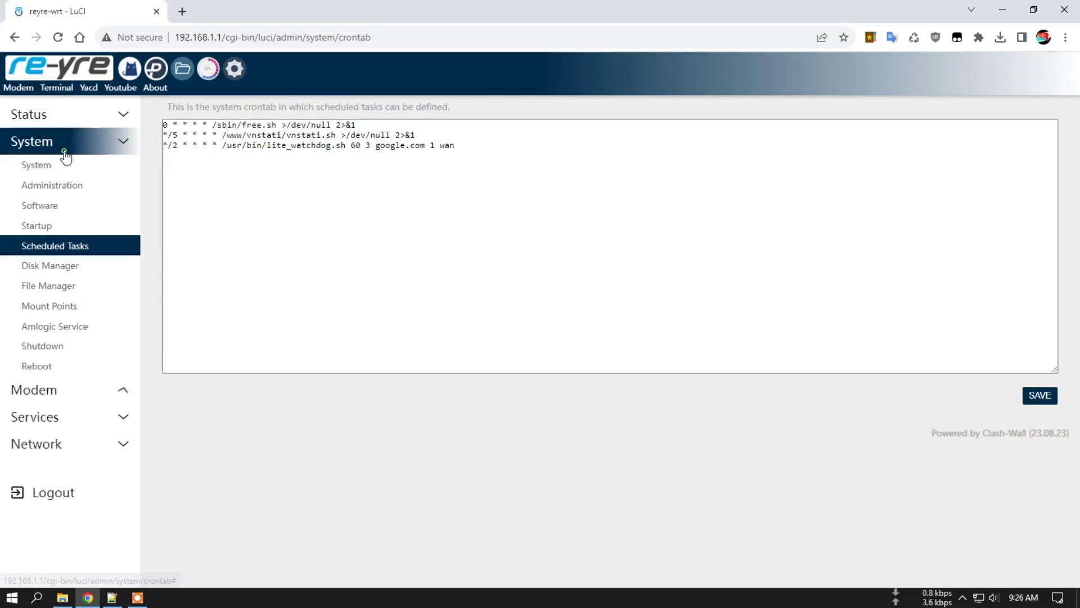
click(67, 268)
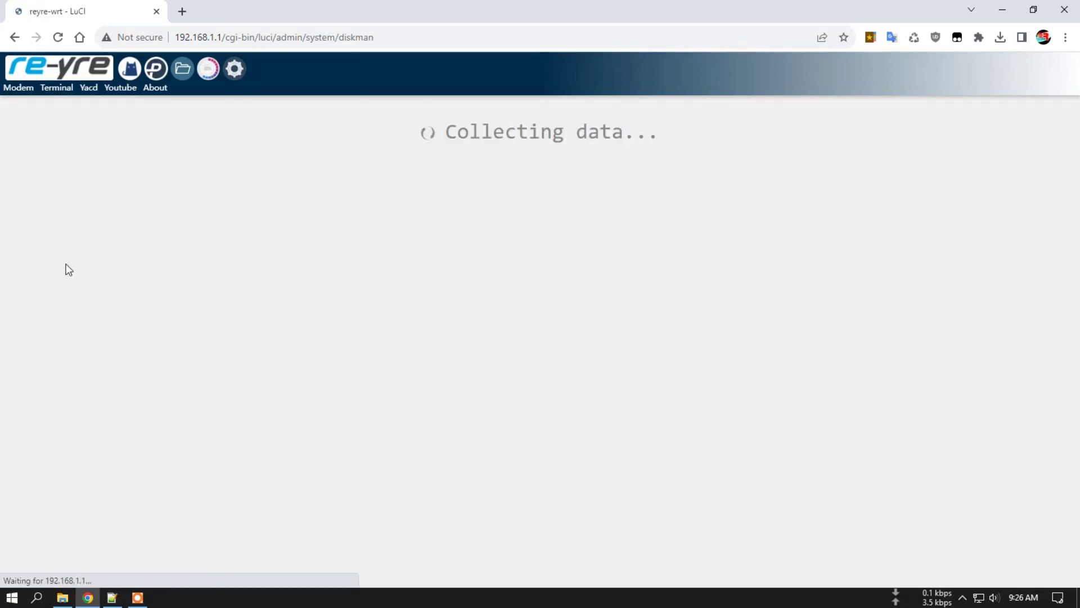
scroll(640, 334, down, 6)
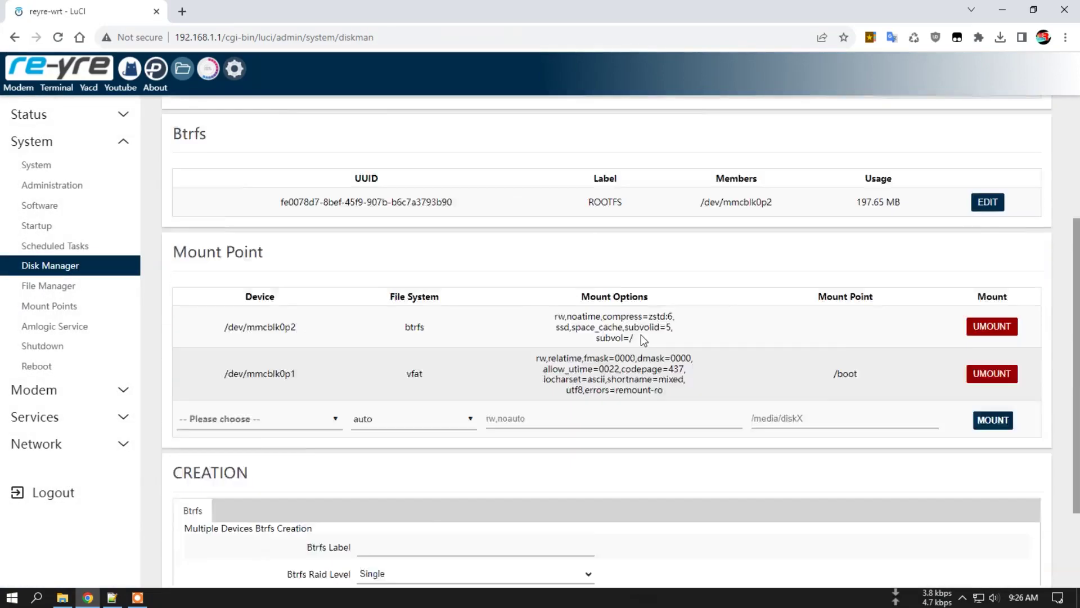
scroll(642, 338, up, 5)
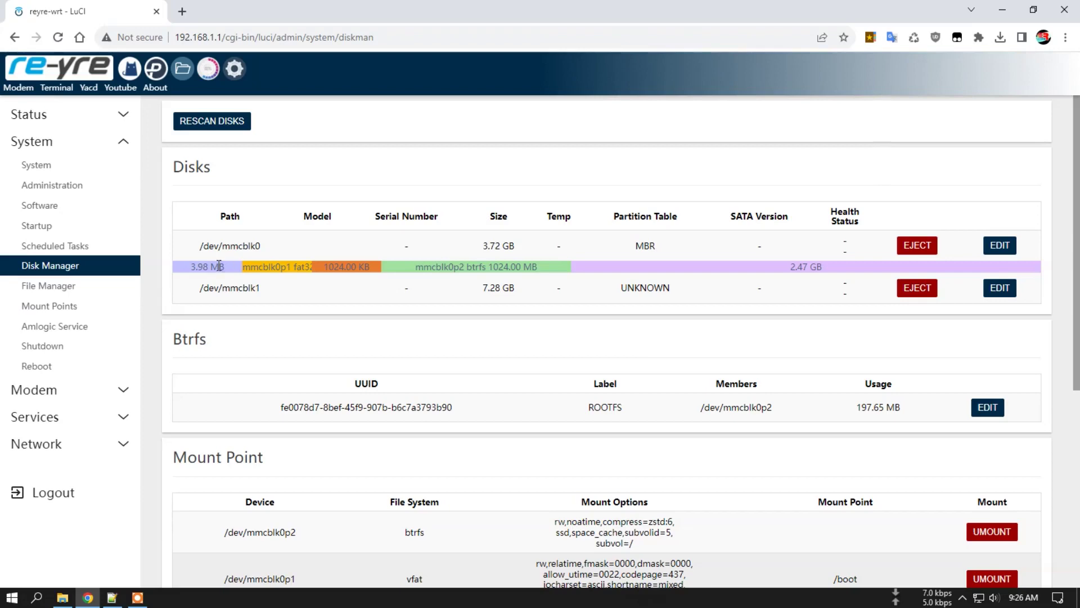
- Look through the router's root folders in the File Manager
click(75, 286)
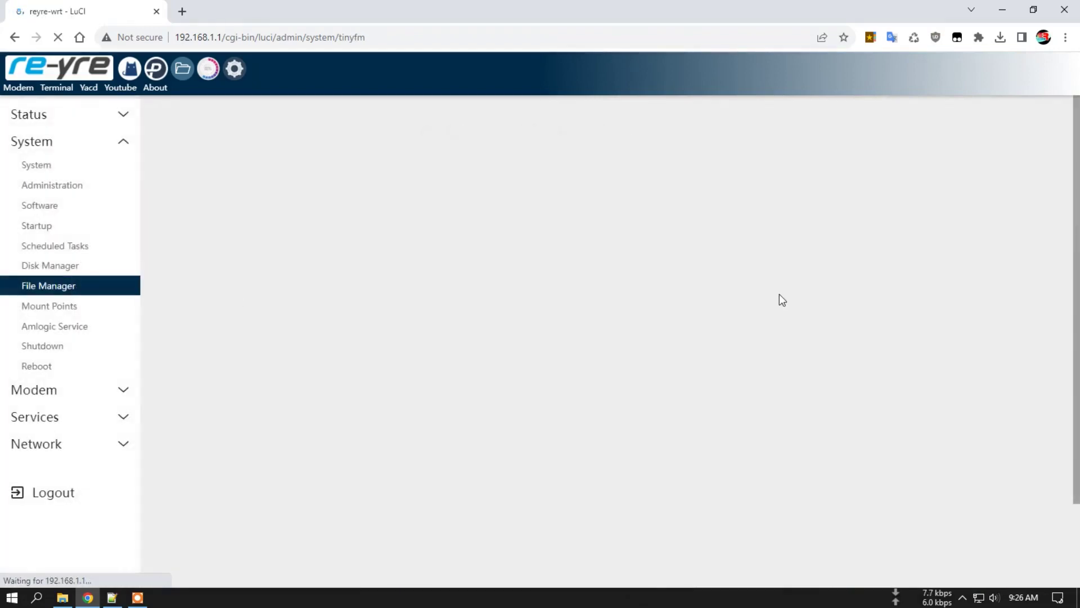
scroll(665, 352, down, 4)
scroll(653, 346, up, 2)
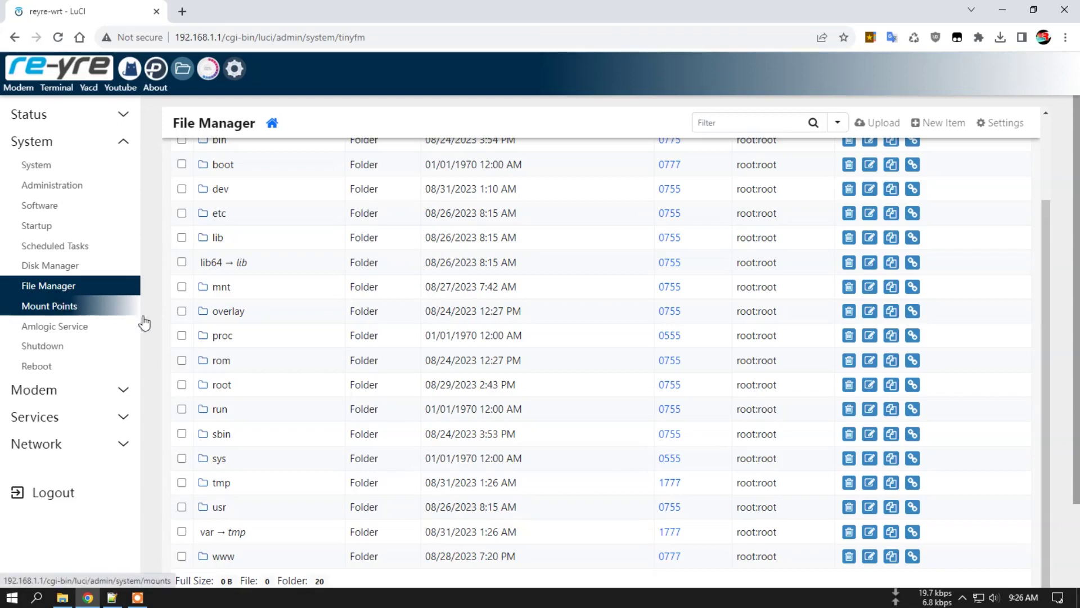
scroll(367, 285, up, 2)
- View the Mount Points page with its mounted file systems, configured mount points and global settings
click(62, 307)
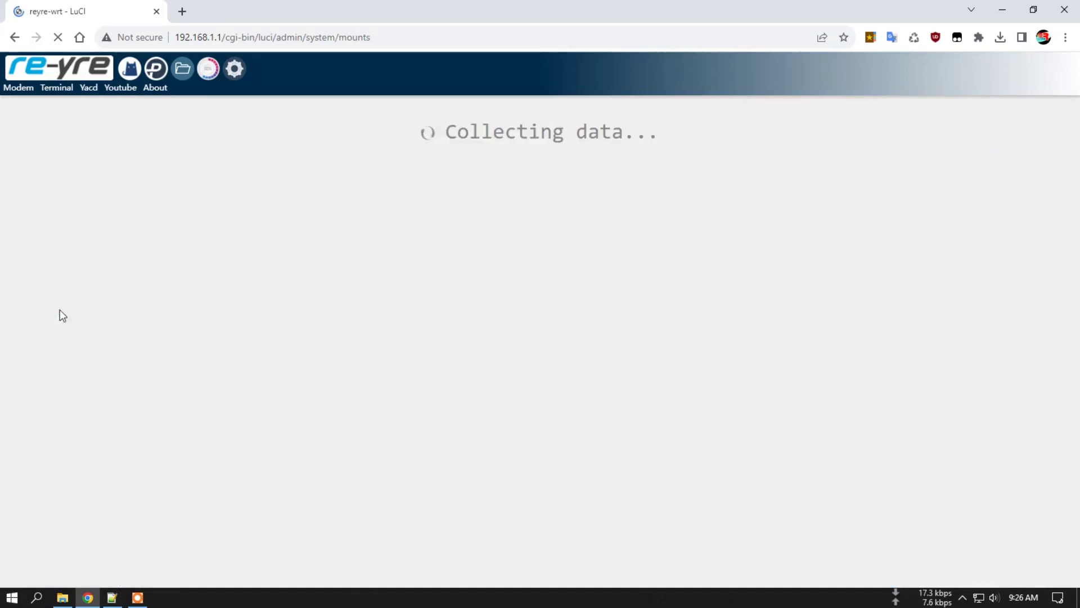
scroll(546, 293, down, 5)
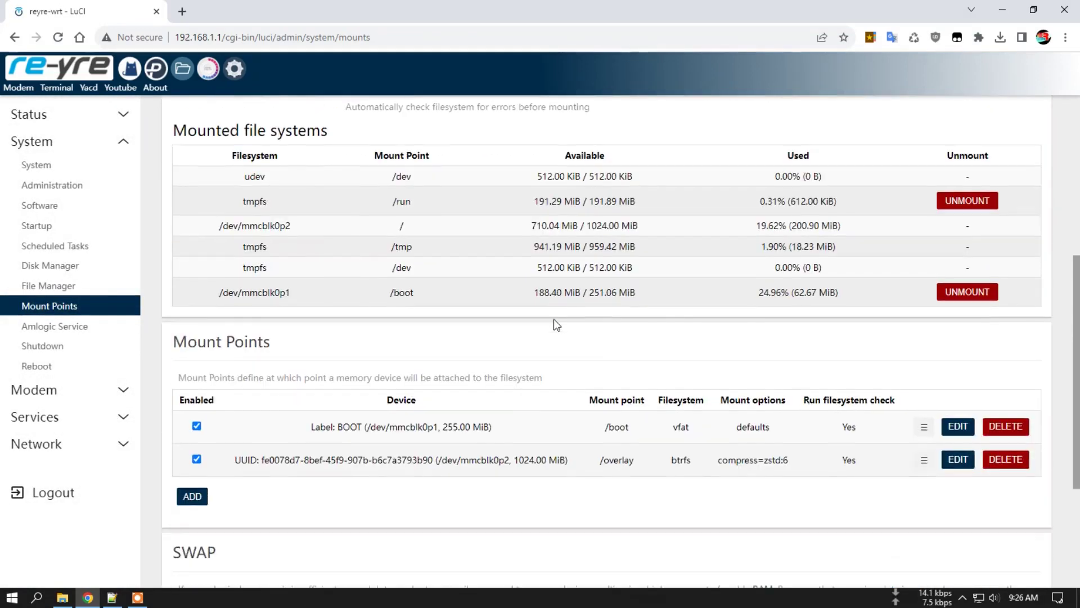
scroll(556, 326, up, 6)
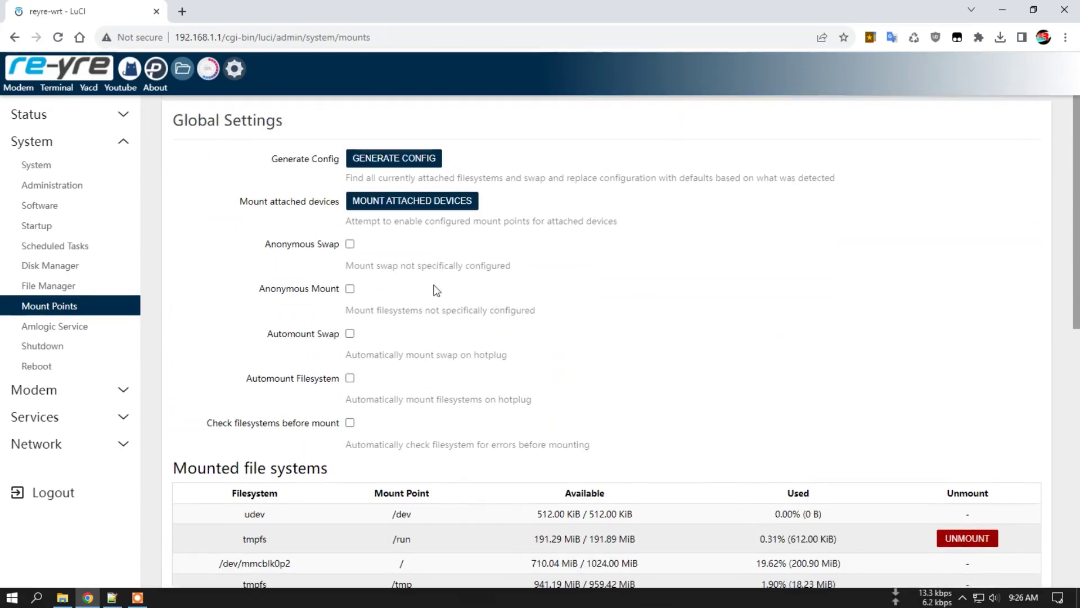
- Try the Anonymous Mount and Automount Filesystem options in the global mount settings, leaving both disabled
click(354, 289)
click(350, 378)
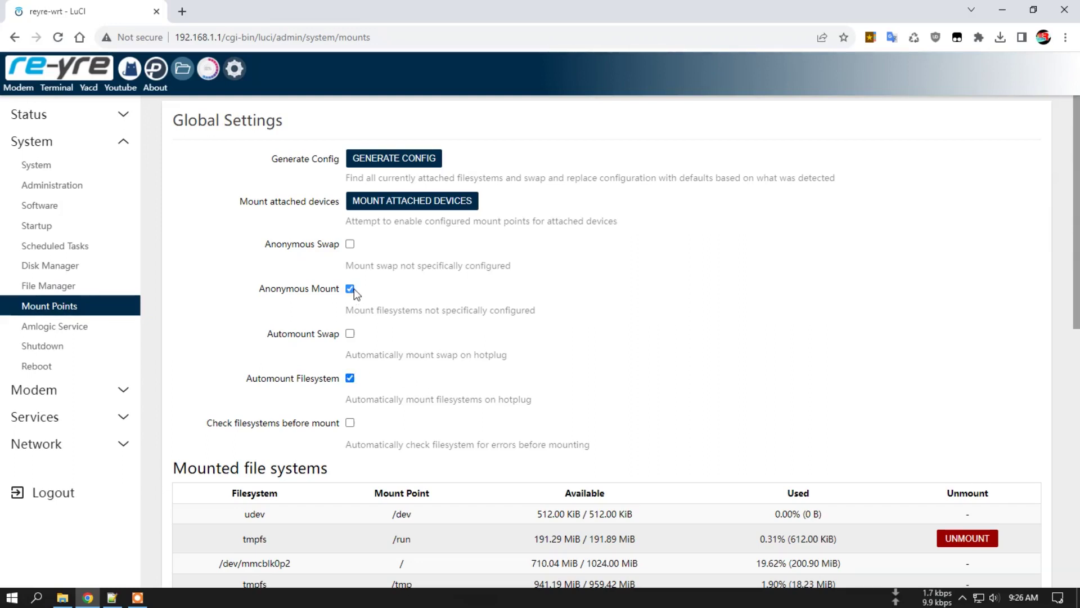
click(350, 376)
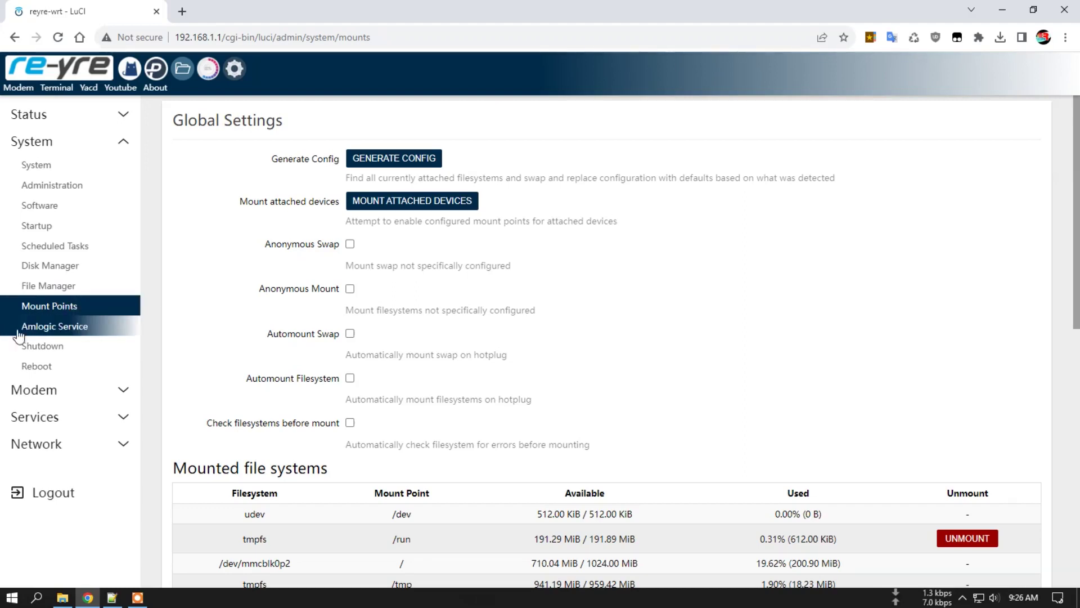
- View the Amlogic Service CPU settings and check the available maximum frequencies, keeping 1800000 selected
click(50, 328)
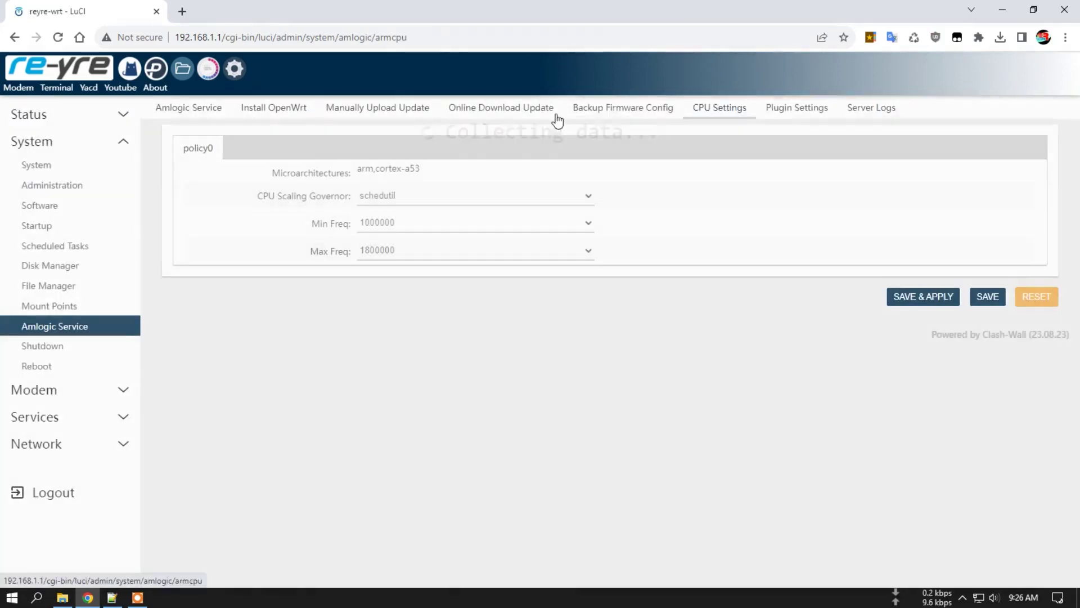
click(458, 251)
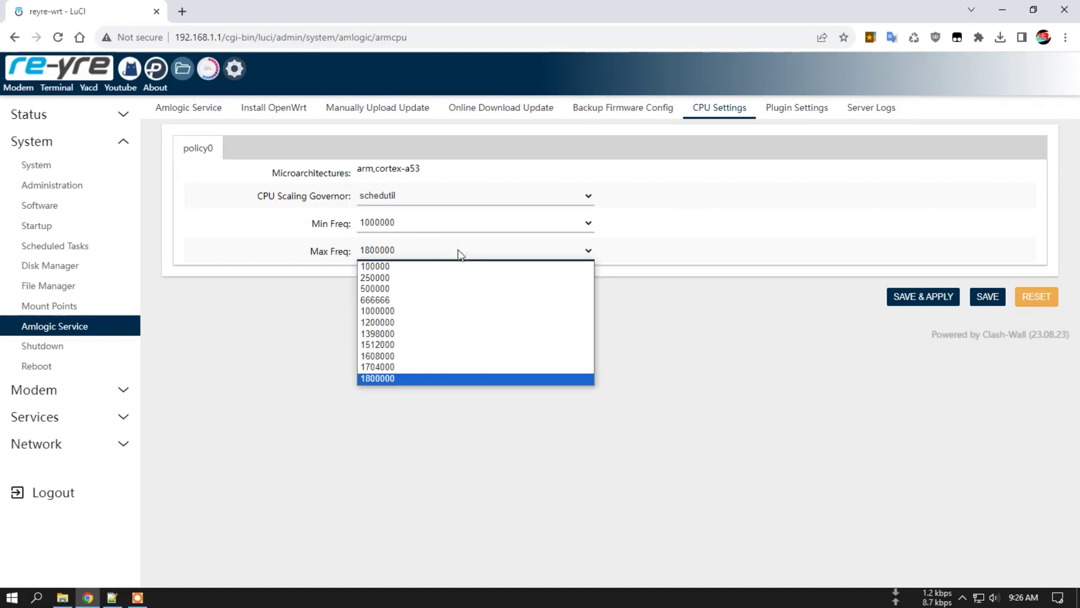
click(426, 377)
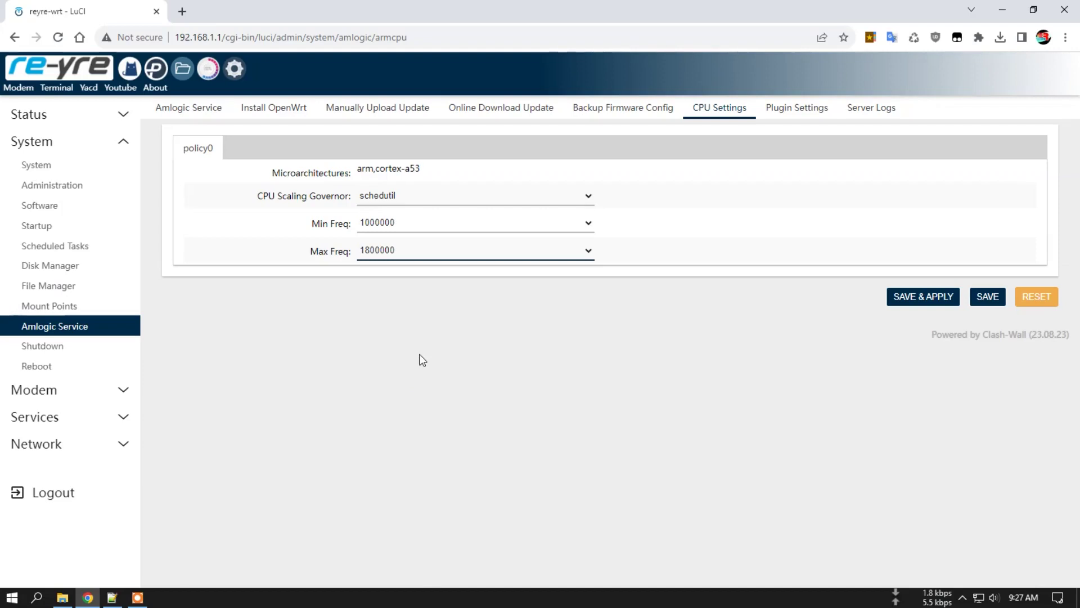
- View the Shutdown and Reboot pages without performing either operation
click(63, 350)
click(51, 367)
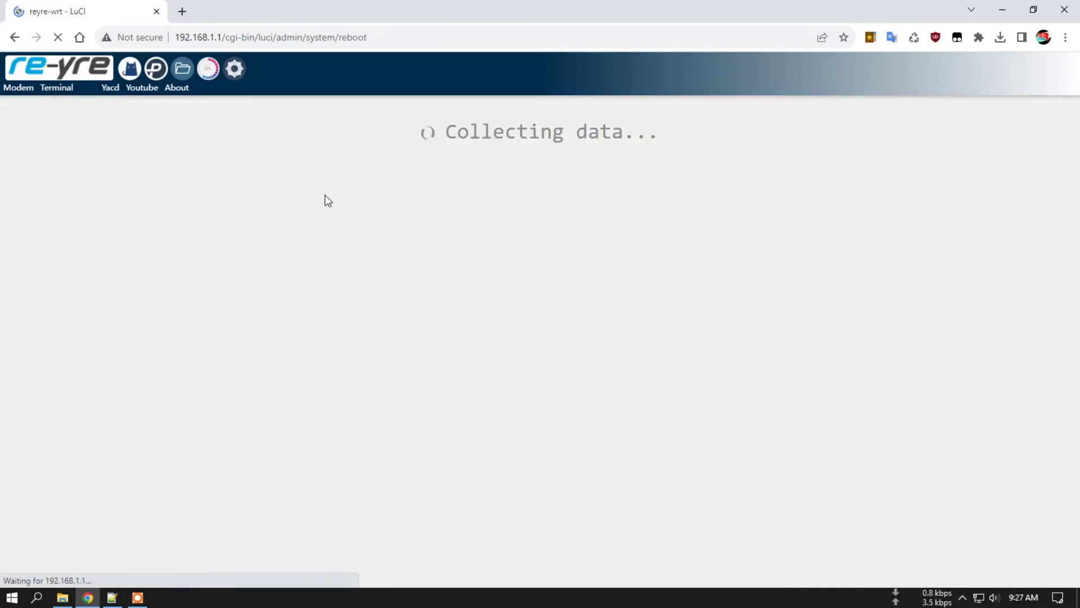
- Send the predefined Debug Info AT command to the modem from the AT/Message page
click(64, 390)
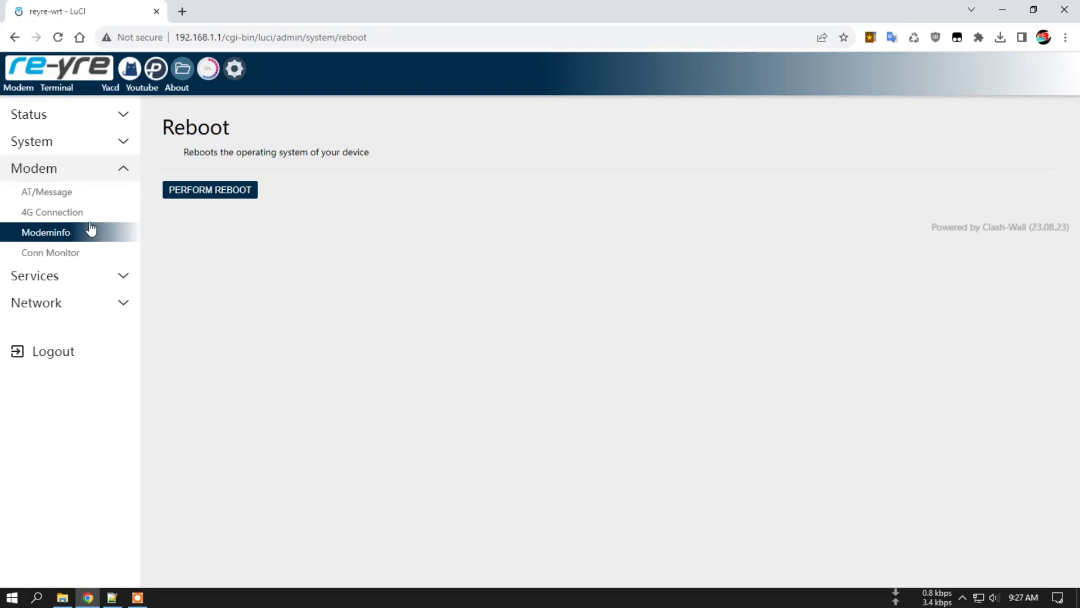
click(80, 195)
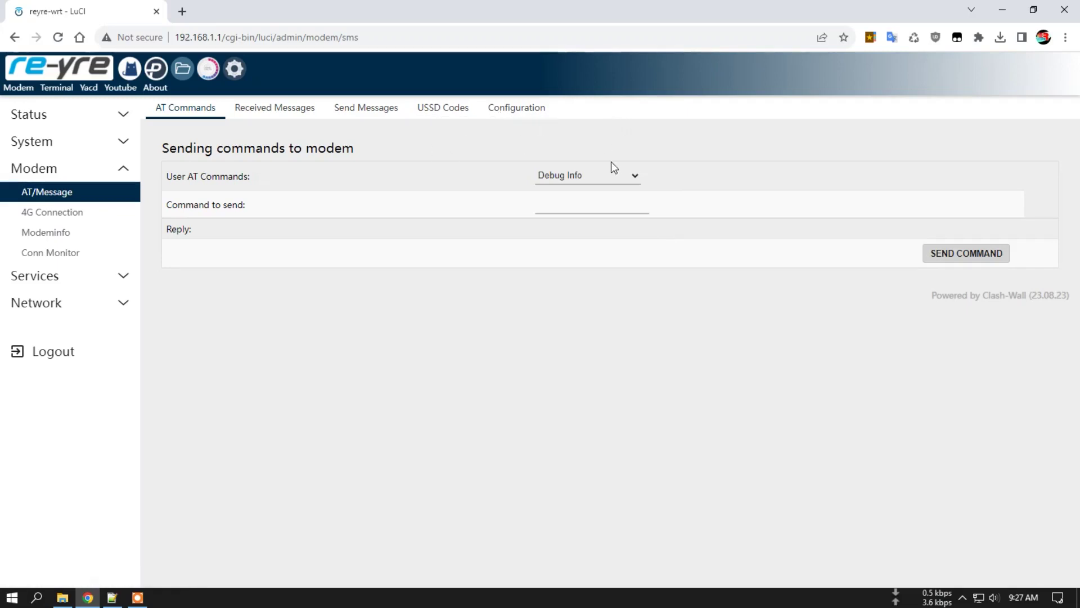
click(618, 177)
click(583, 191)
click(968, 253)
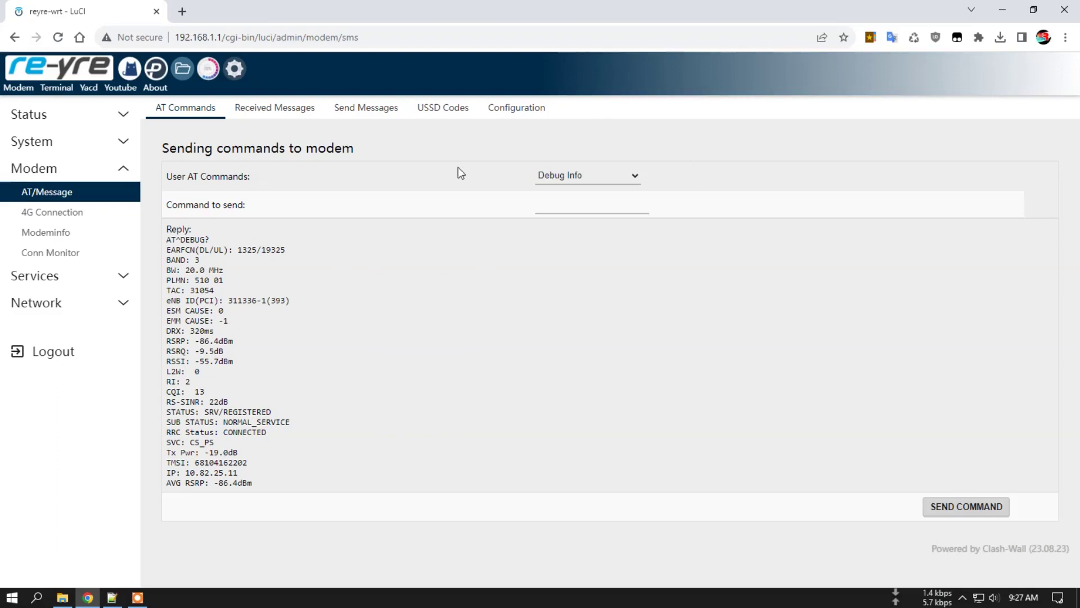
- View the 4G Connection details and the Modeminfo network page with its signal readings
click(72, 212)
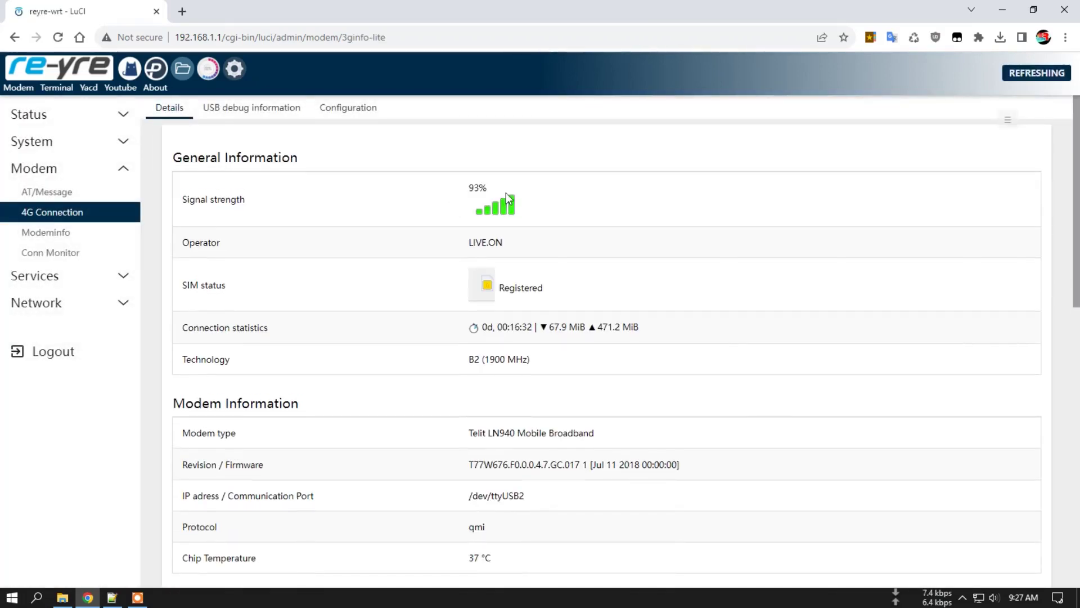
click(48, 235)
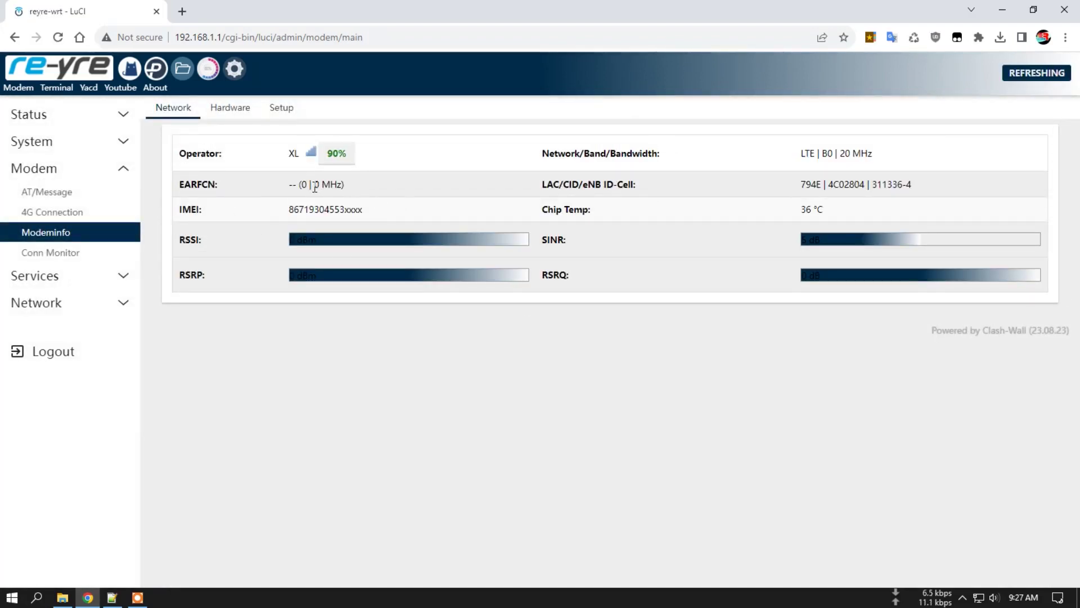
click(127, 226)
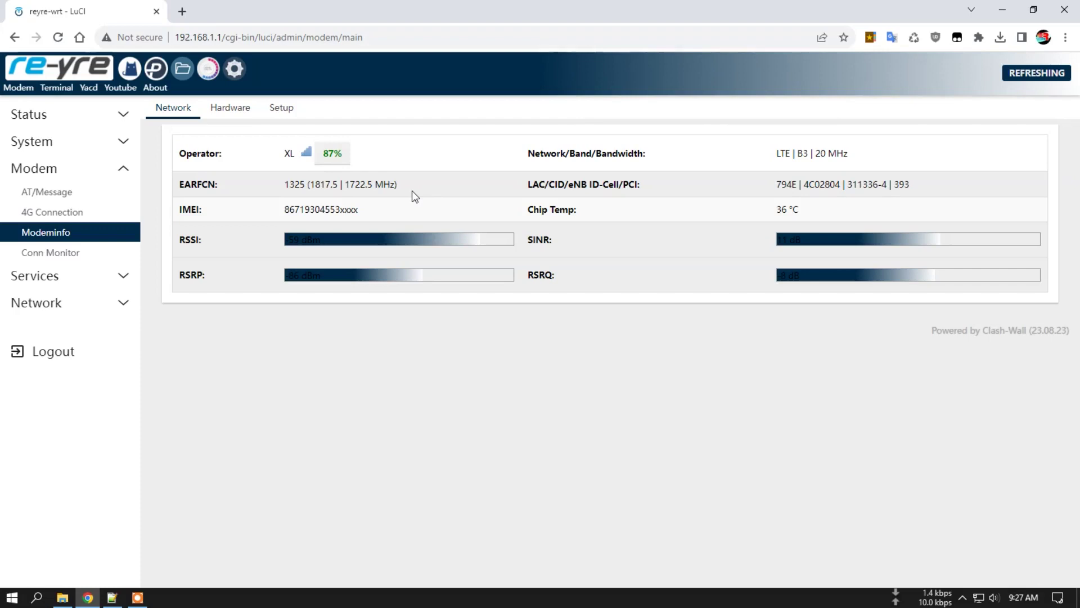
- View the Conn Monitor's check information and its basic settings
click(42, 253)
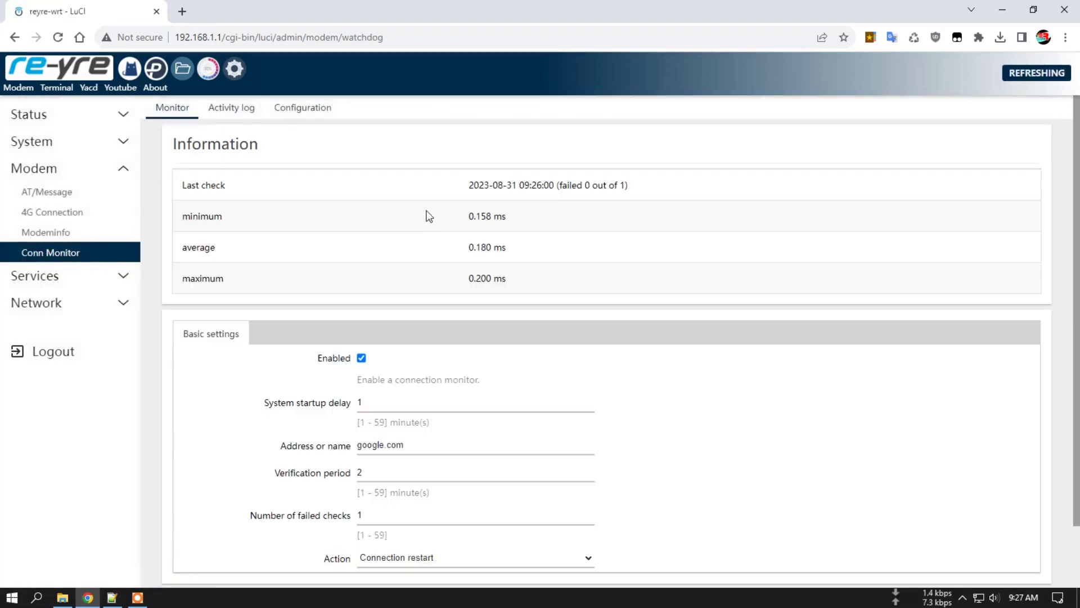
scroll(647, 314, down, 2)
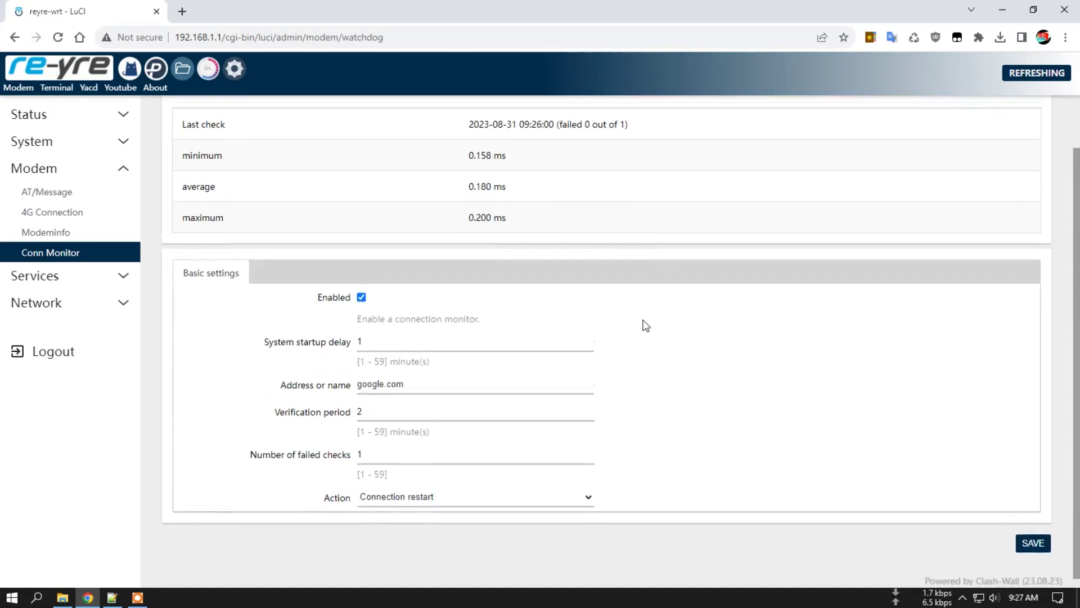
scroll(641, 323, up, 2)
- Review and clear the connection monitor's activity log, and view the monitor's Configuration page
click(230, 115)
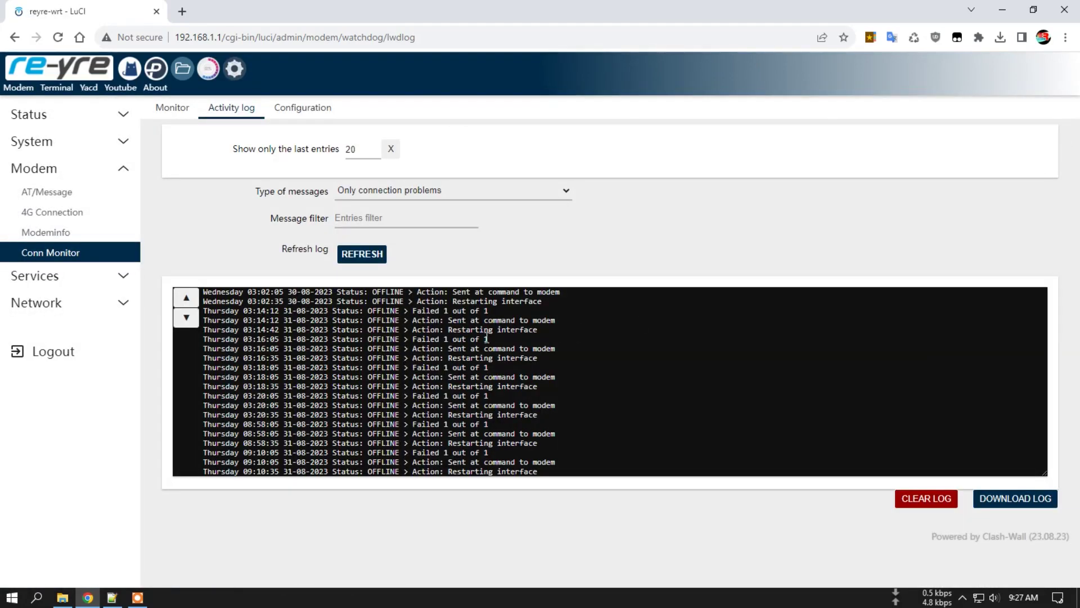
drag(425, 301, 600, 442)
click(597, 439)
drag(336, 301, 614, 446)
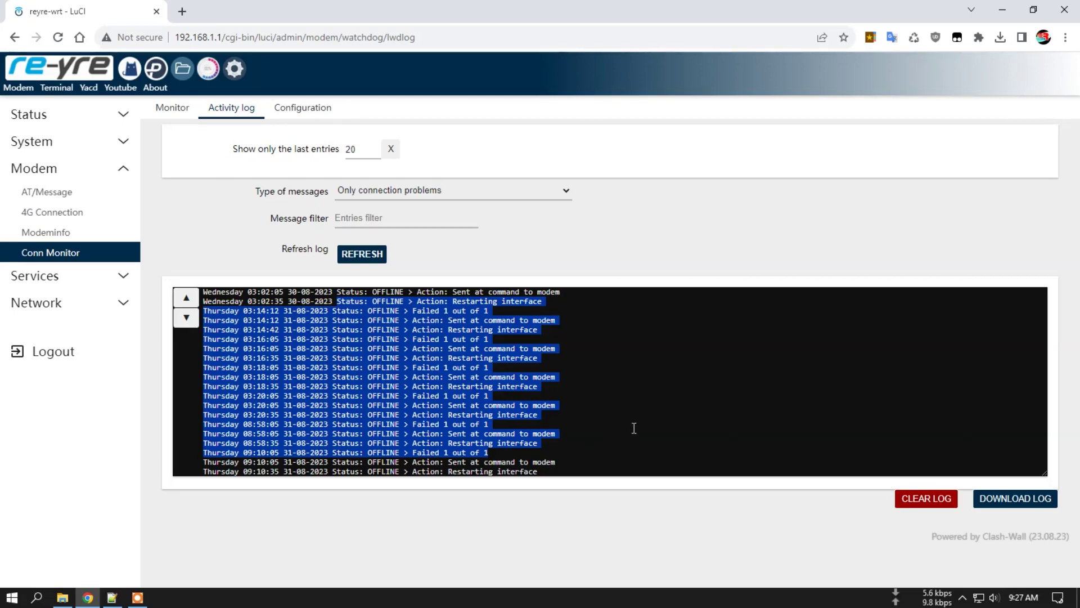
click(934, 498)
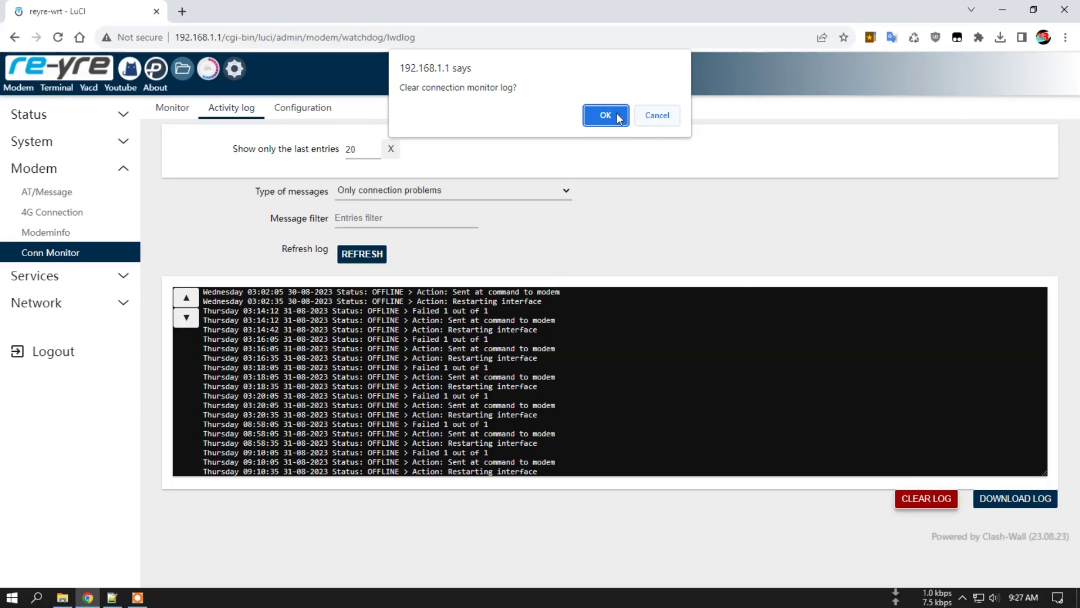
click(606, 116)
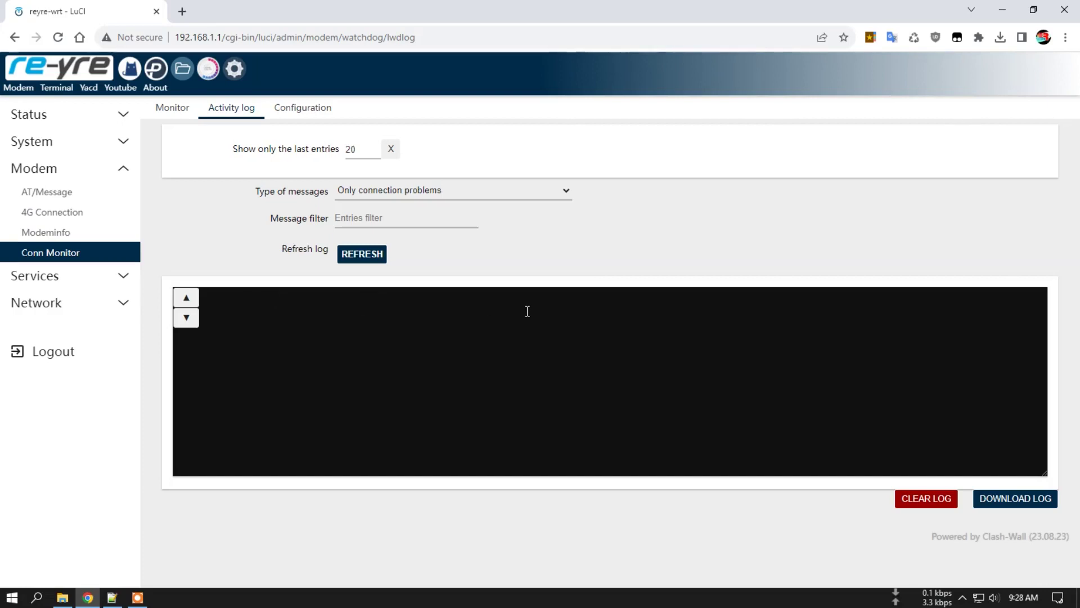
click(314, 108)
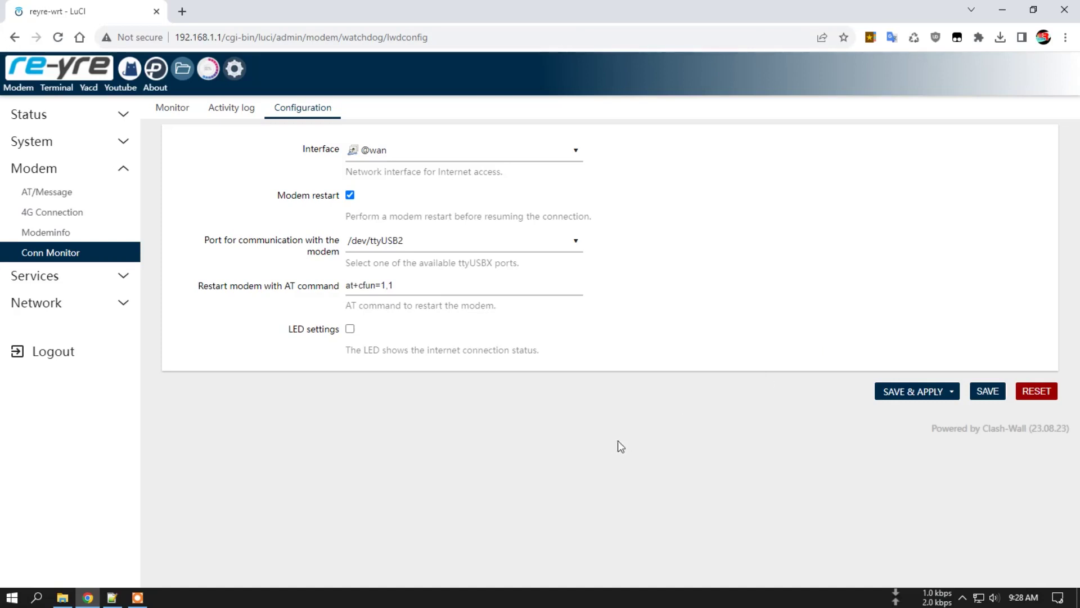
- View the Pass Wall service's basic settings and logs, and return to its Basic Settings page
click(79, 276)
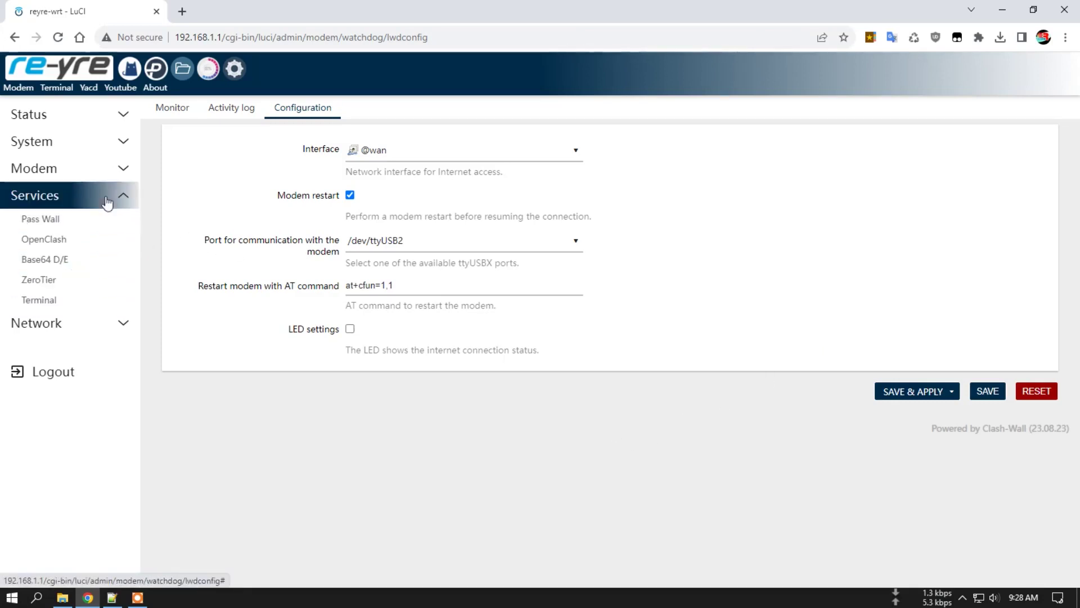
click(56, 217)
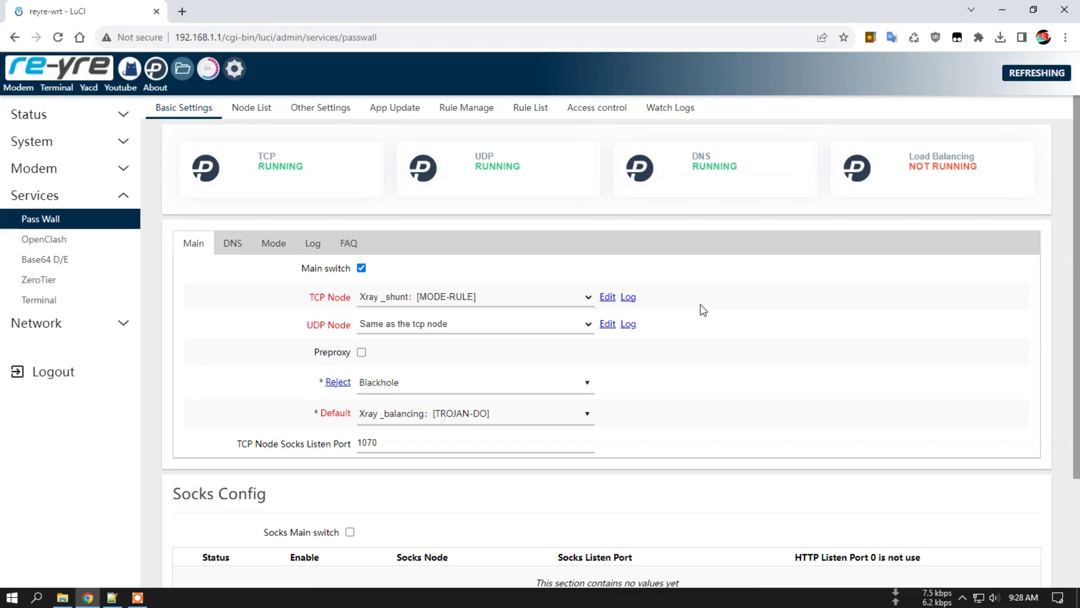
scroll(704, 309, down, 2)
scroll(703, 308, up, 2)
click(666, 113)
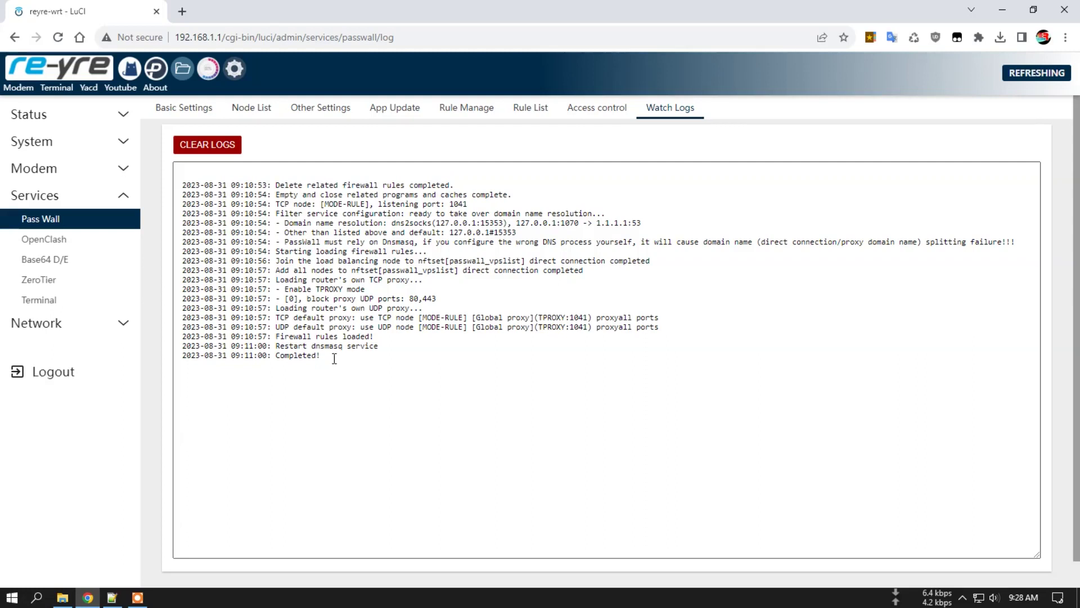
click(335, 358)
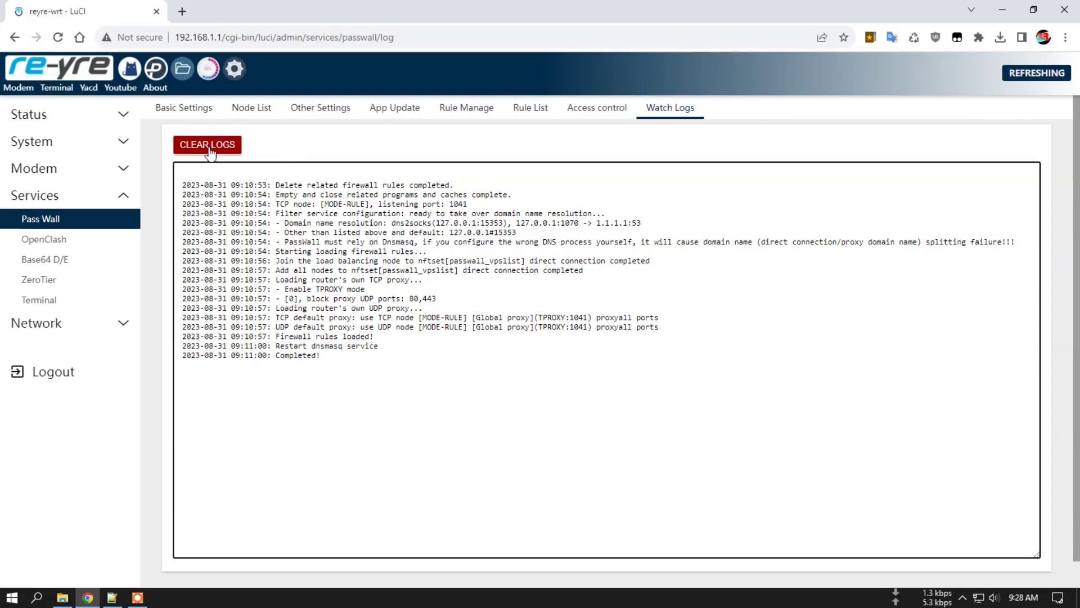
click(184, 108)
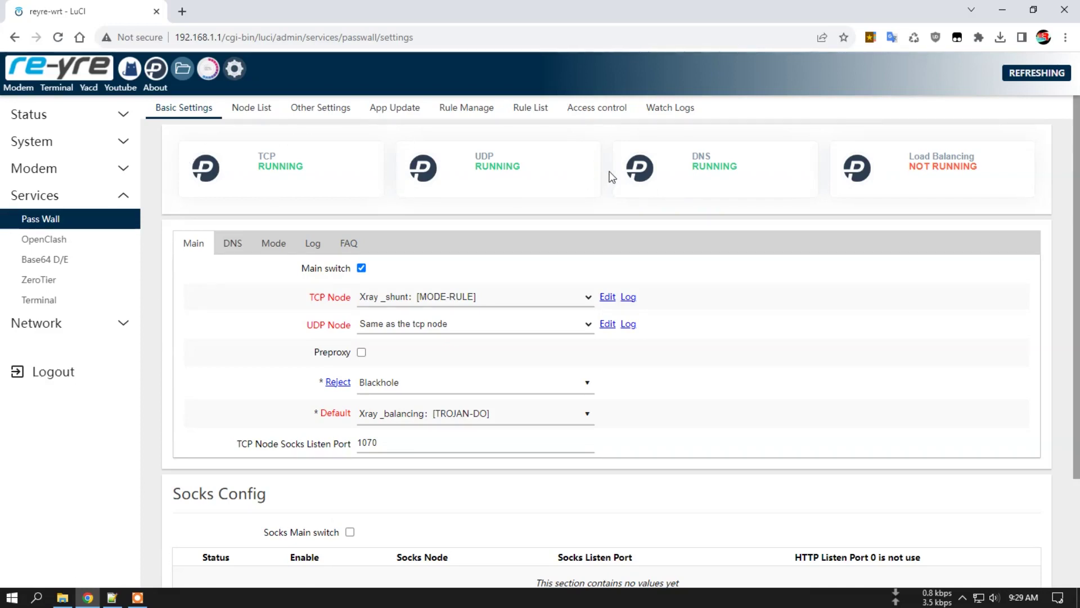
- Open the Speedtest by Ookla bookmark in a new browser tab
click(181, 13)
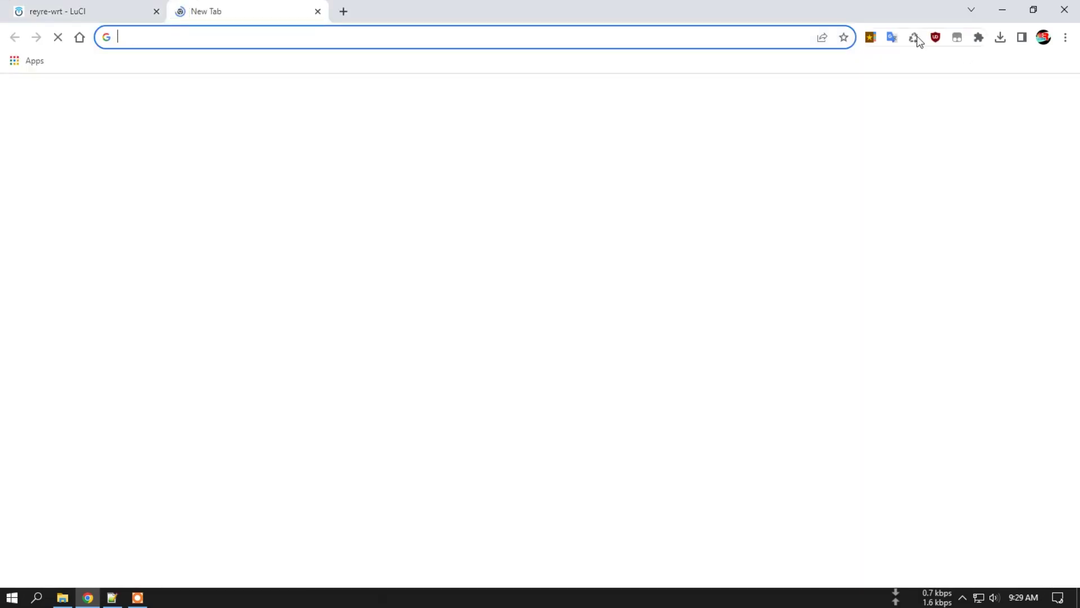
click(871, 38)
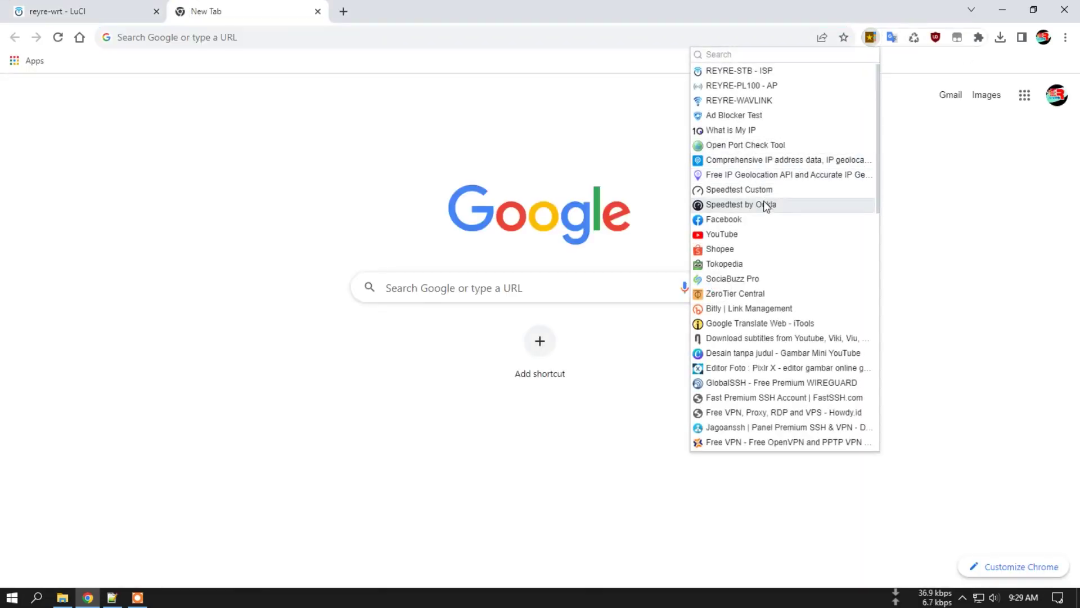
click(750, 200)
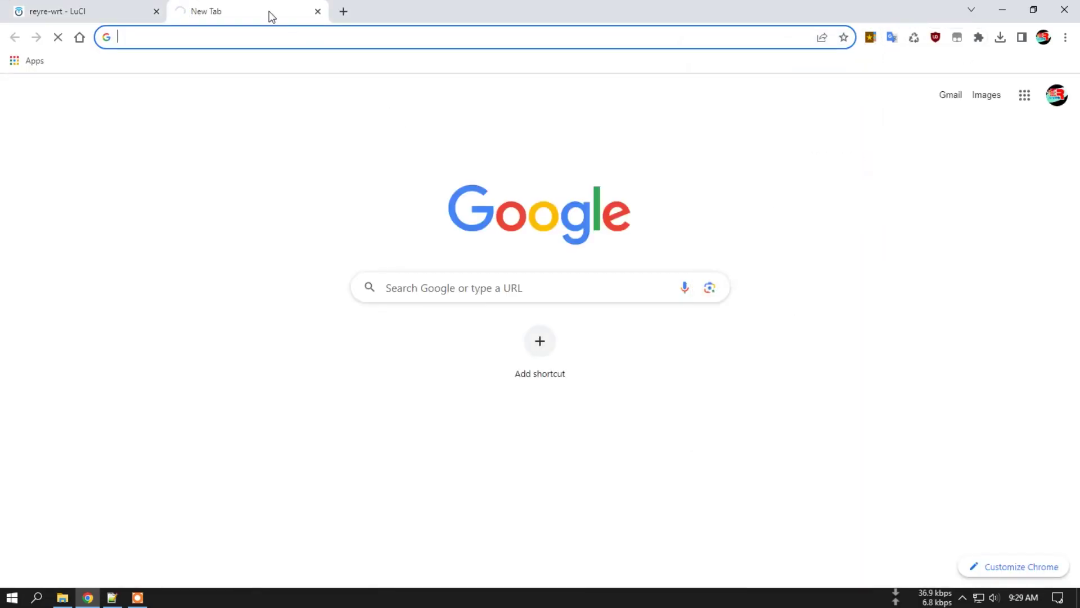
- Return to the router page and check the Conn Monitor's activity log for new connection problems
click(97, 9)
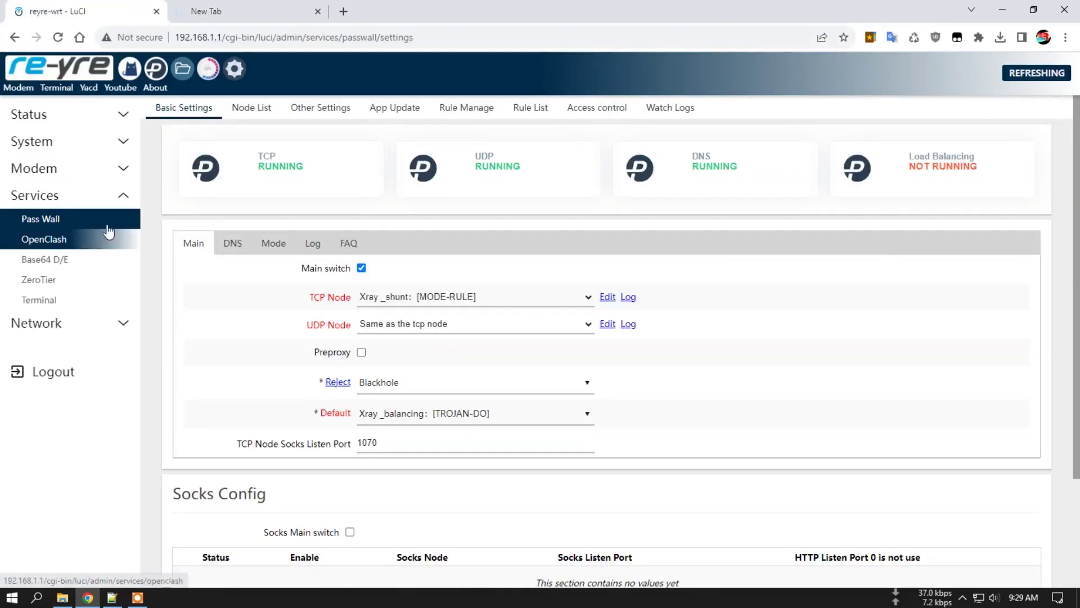
click(34, 169)
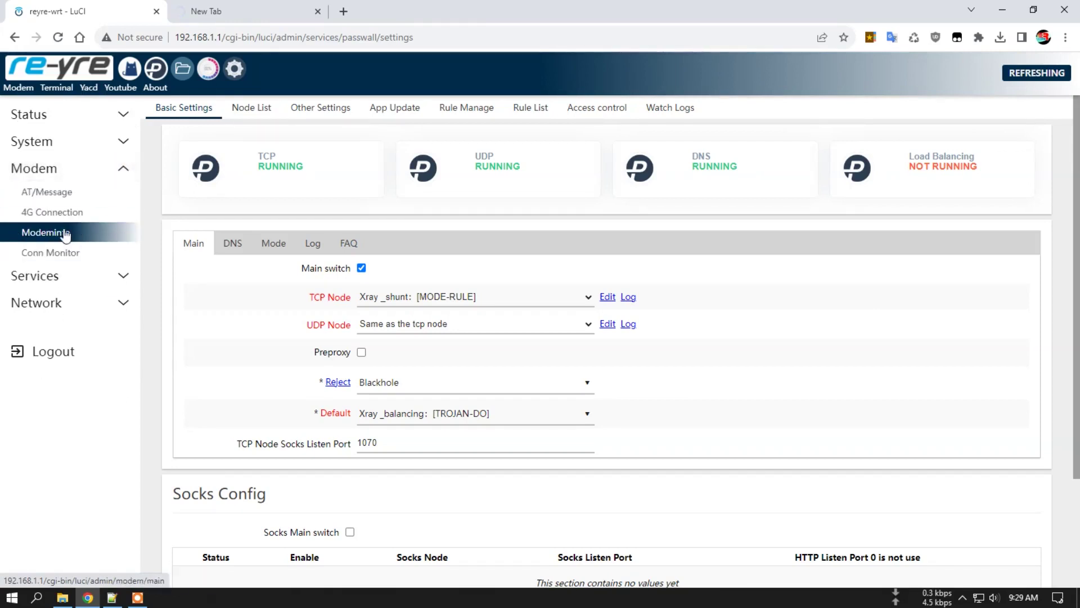
click(67, 255)
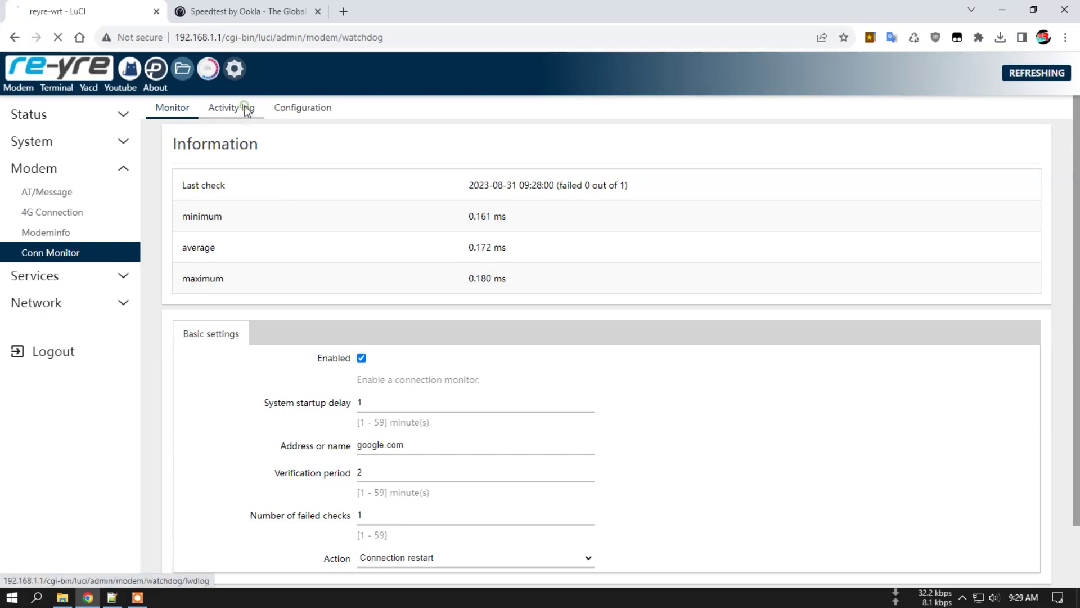
click(241, 108)
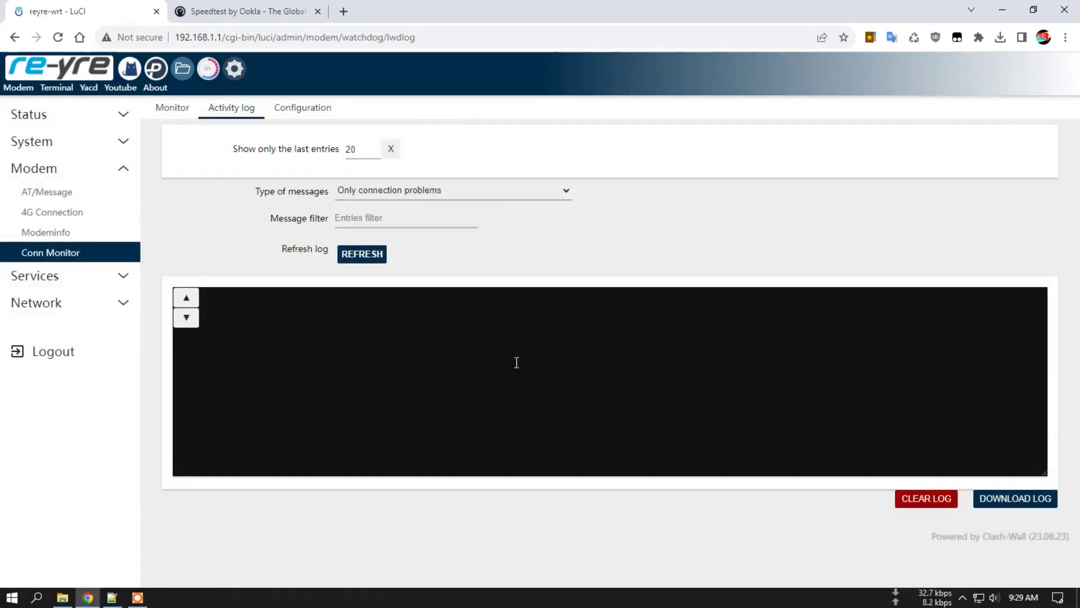
- Run a multi-connection internet speed test on speedtest.net and close its tab once the results are in
click(260, 3)
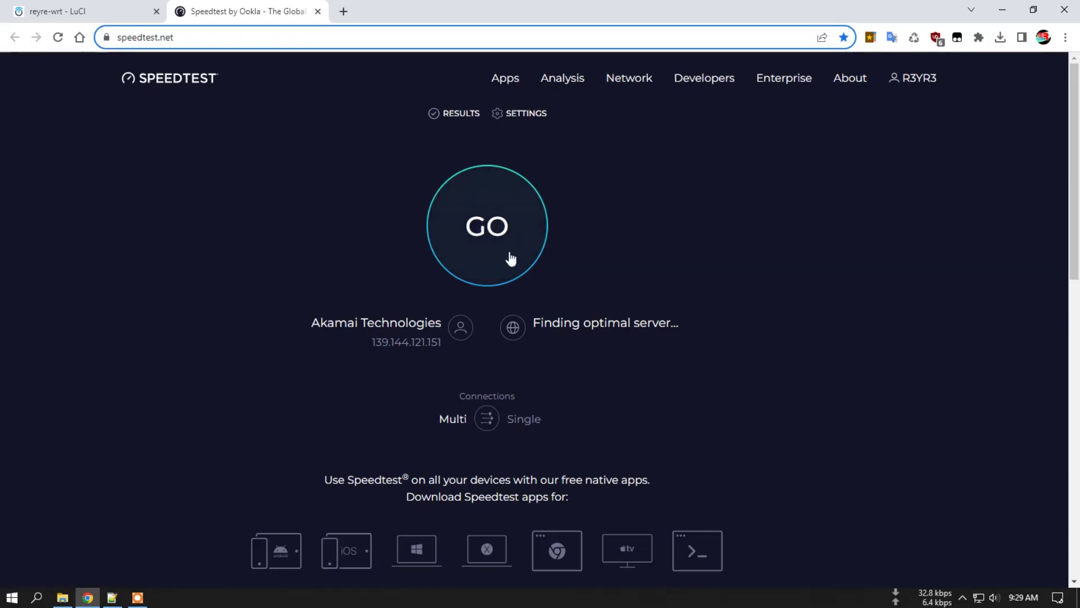
scroll(610, 297, down, 3)
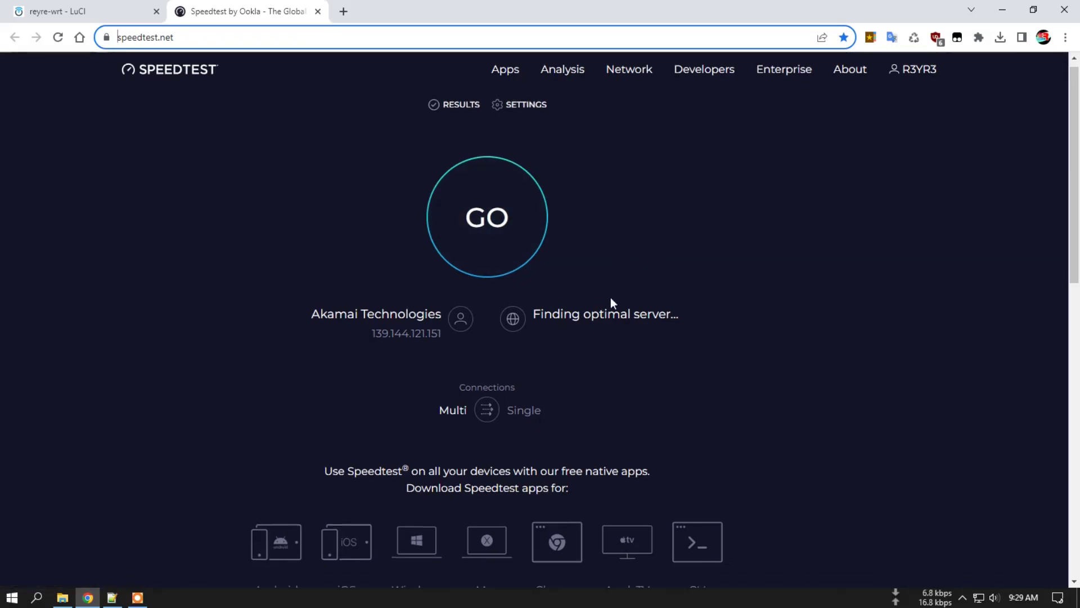
scroll(615, 301, up, 3)
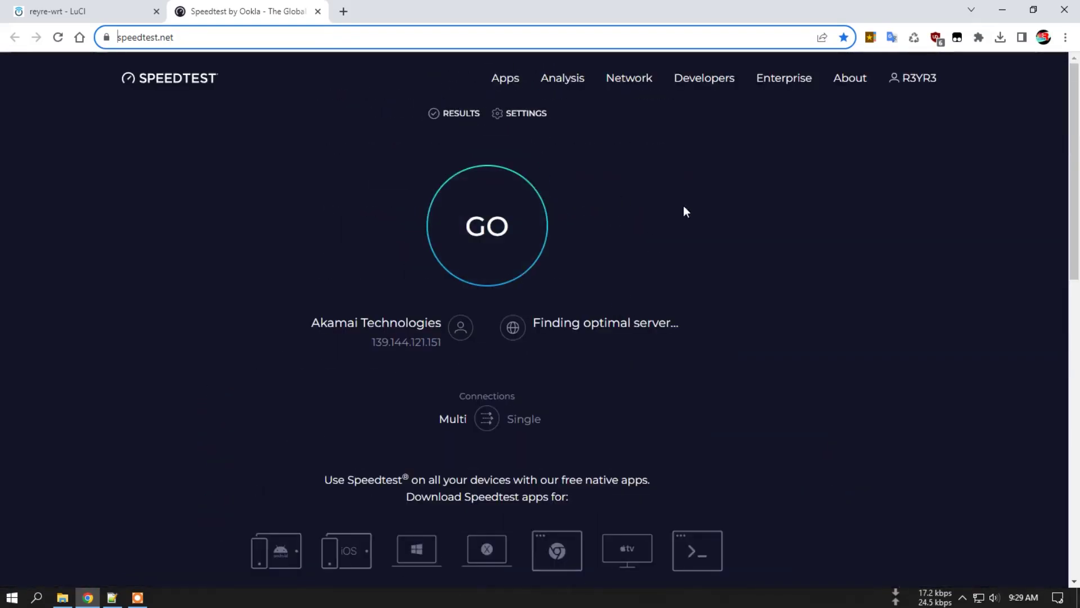
click(526, 242)
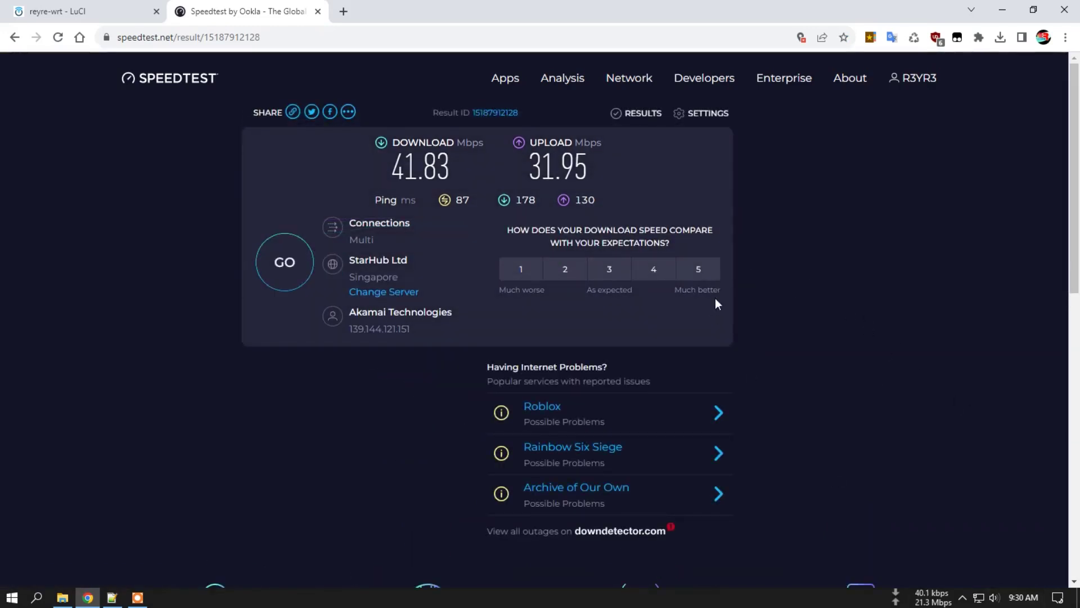
click(317, 10)
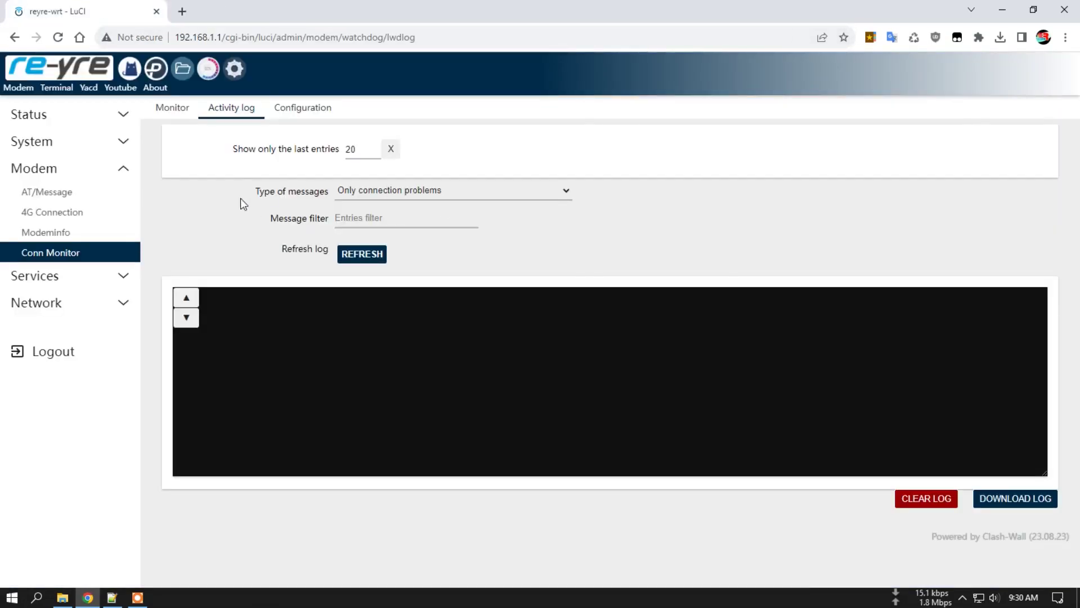
- Check the OpenClash service's overview and the core and client versions in its plugin settings' Version Update section, and return to the overview
click(63, 278)
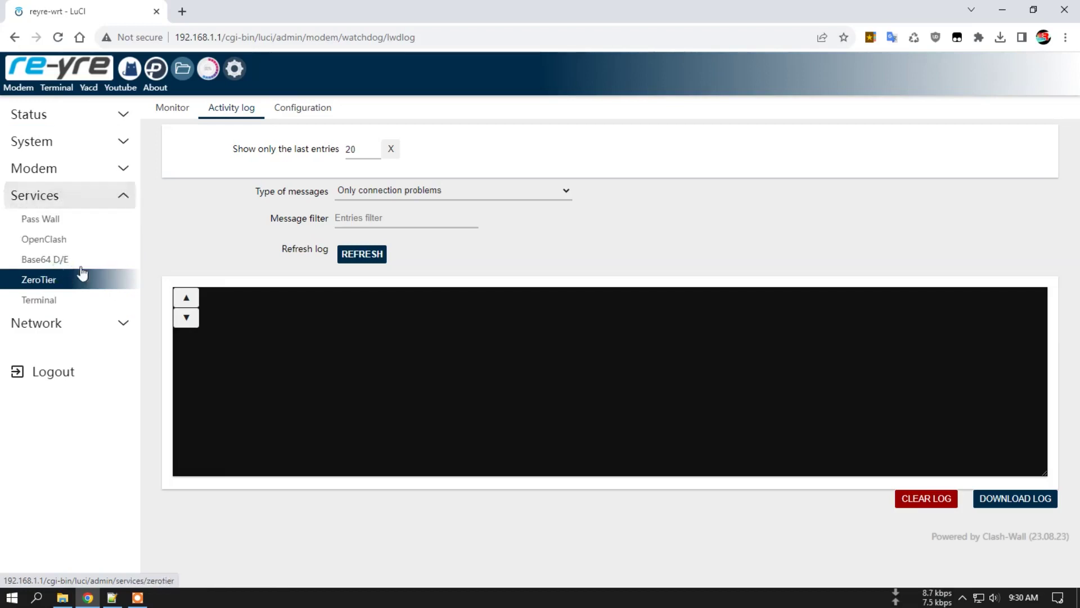
click(65, 241)
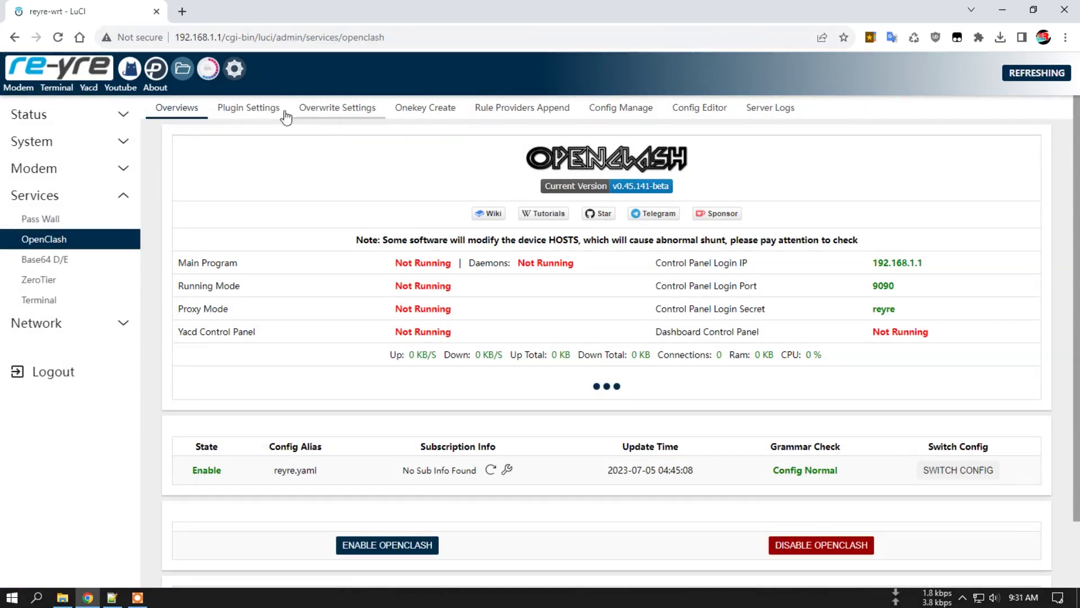
click(268, 109)
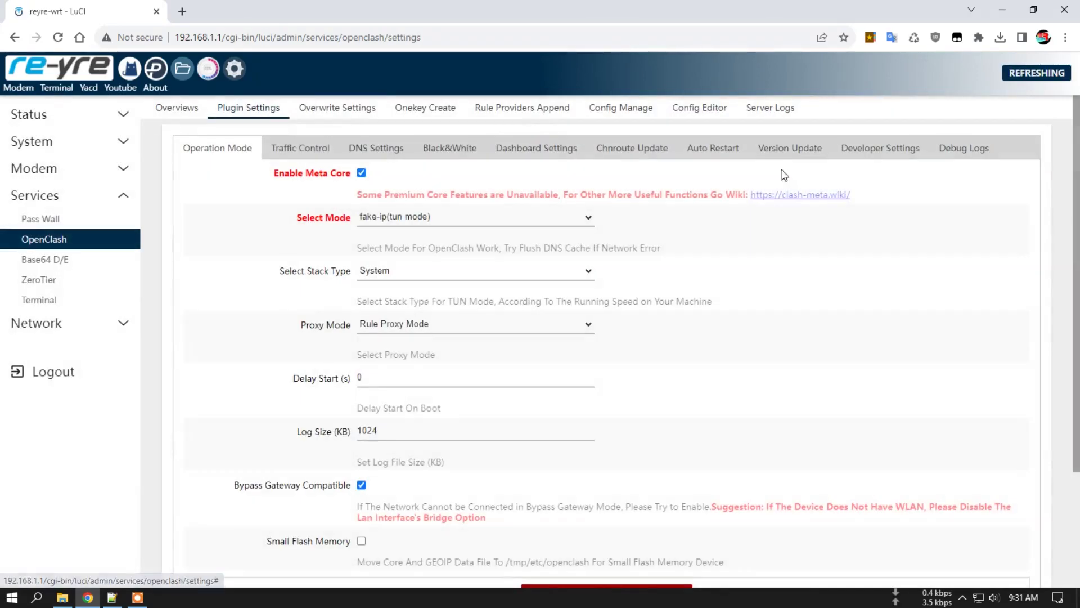
click(791, 149)
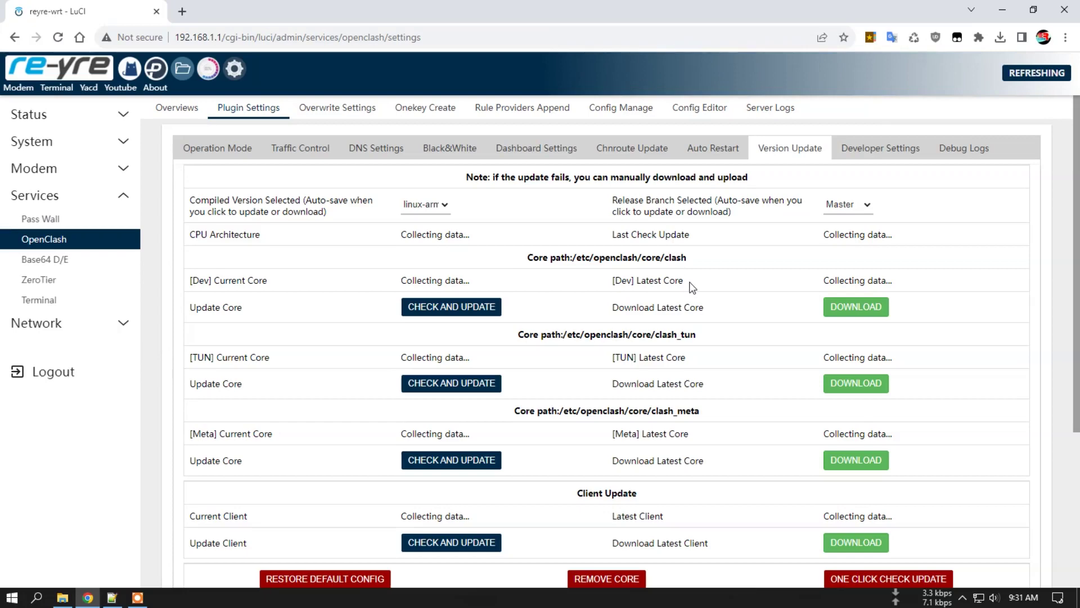
scroll(706, 256, down, 1)
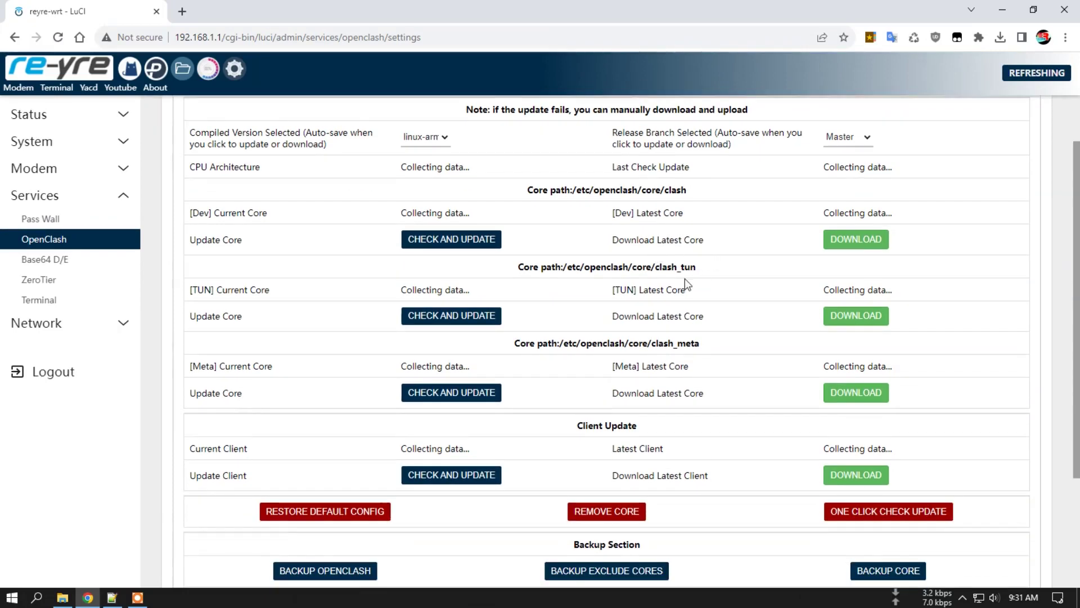
scroll(686, 283, down, 2)
scroll(731, 334, up, 3)
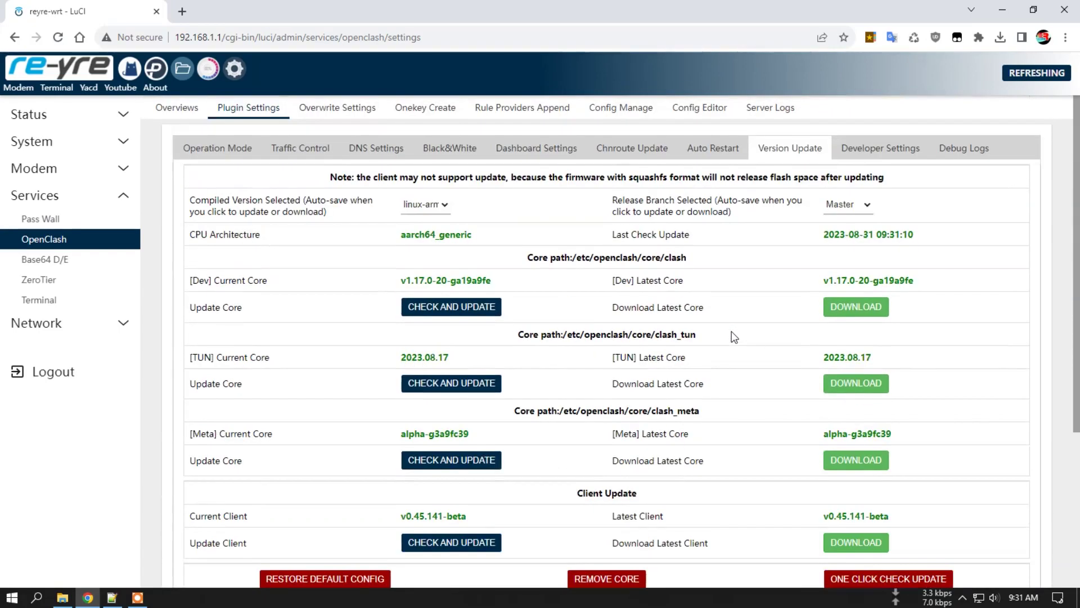
scroll(964, 376, down, 2)
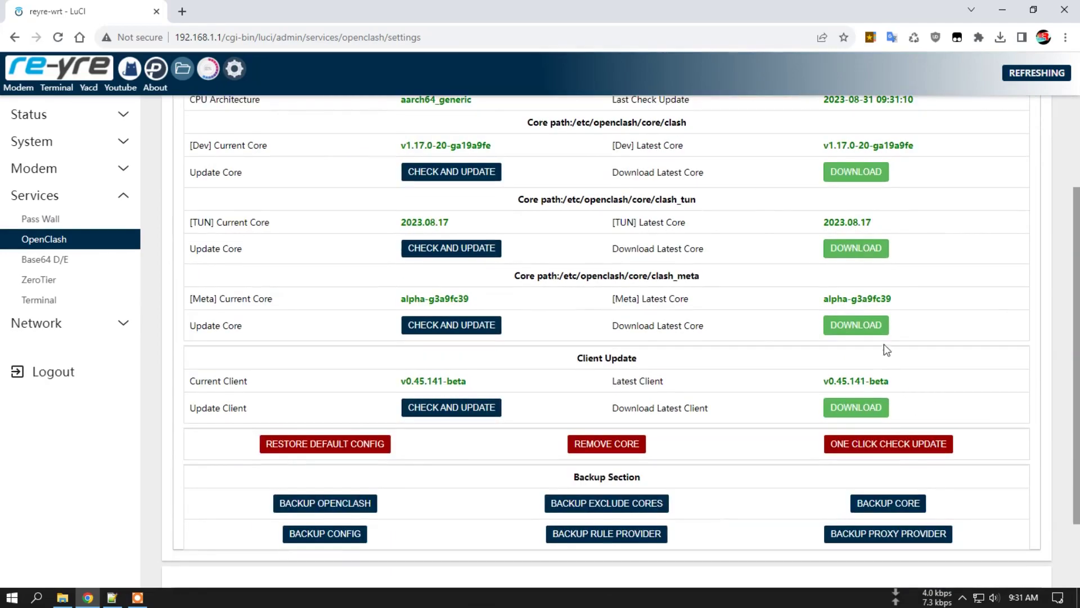
scroll(672, 242, up, 2)
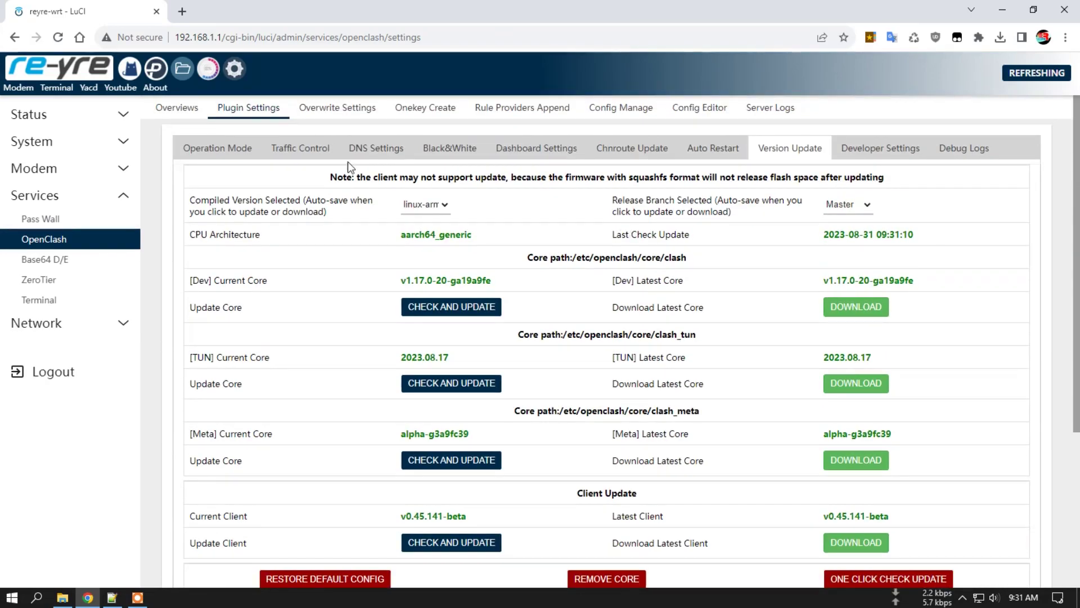
click(158, 106)
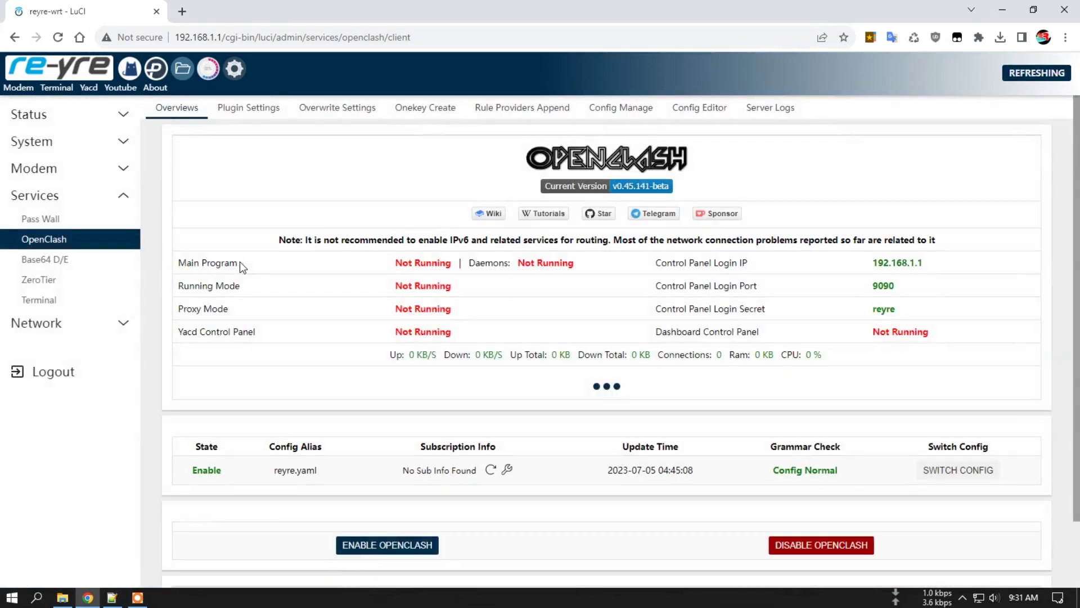
- View the Base64 D/E, ZeroTier and Terminal service pages, including ZeroTier's advanced options down to the configuration folder
click(56, 259)
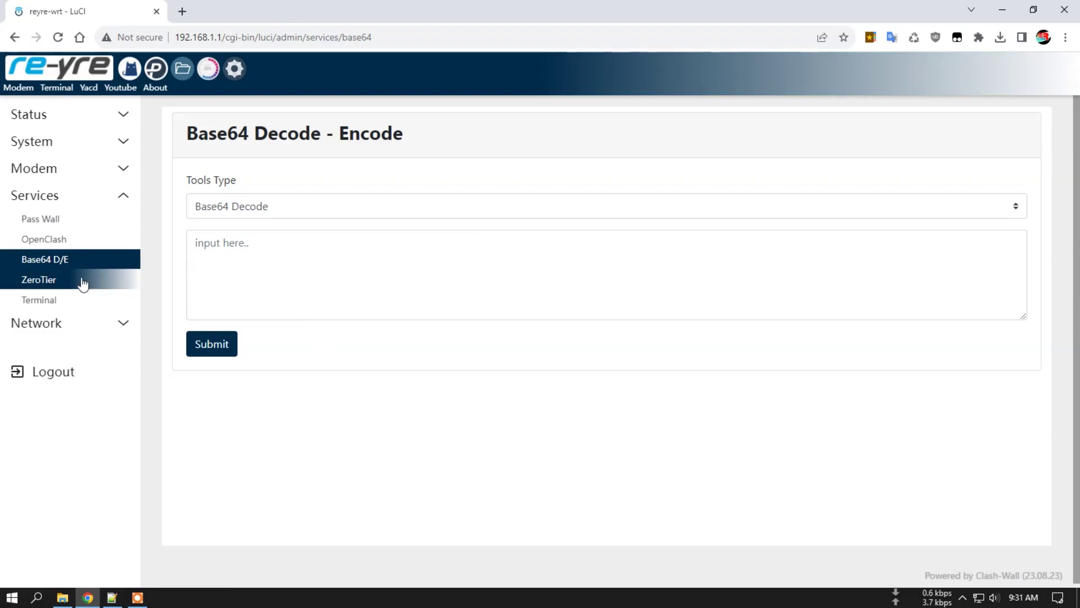
click(81, 280)
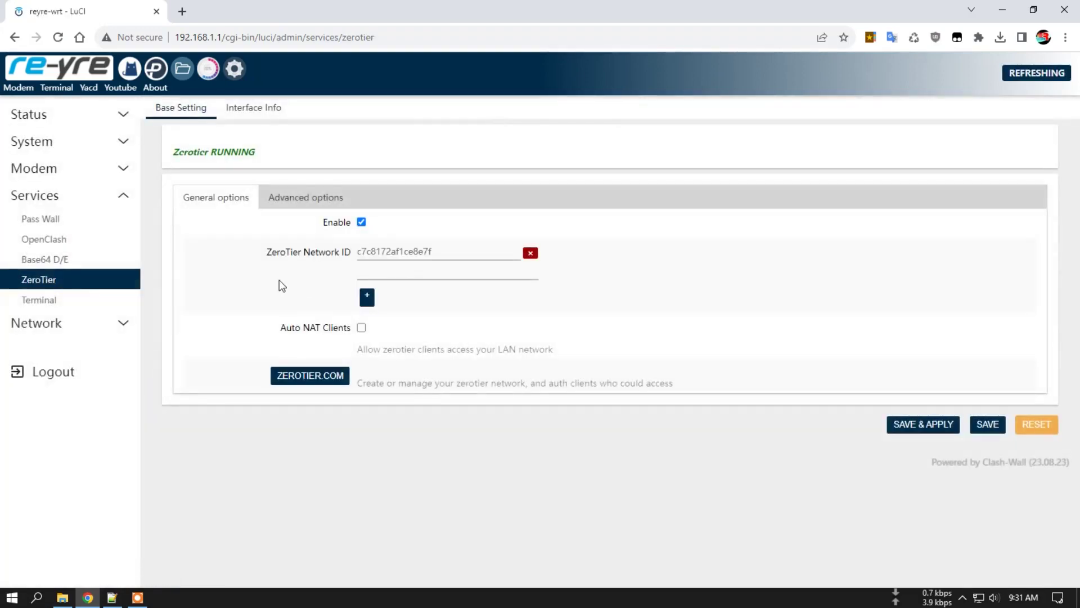
click(306, 199)
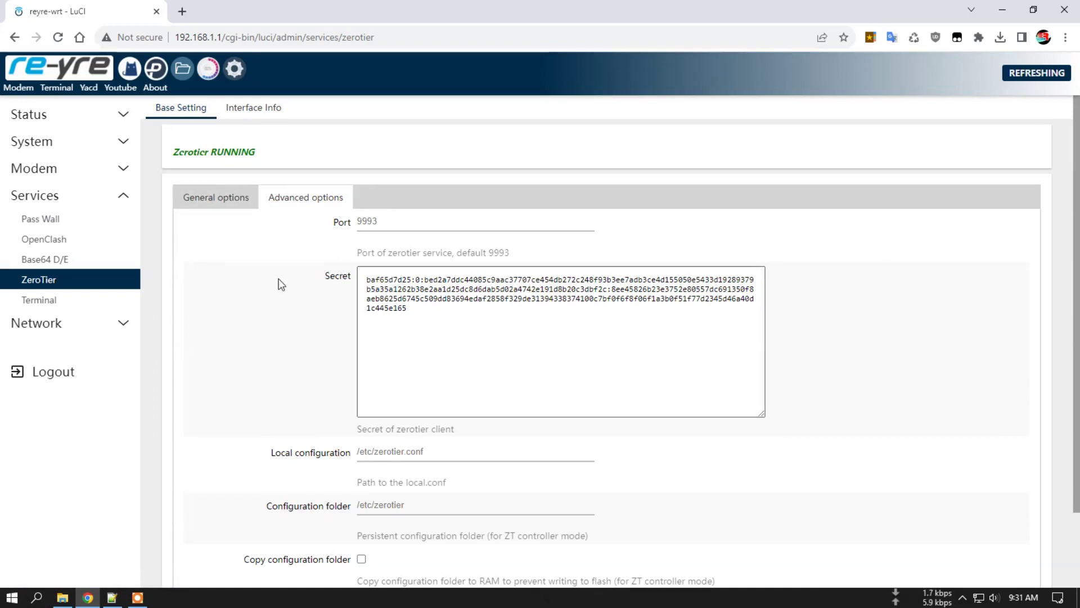
scroll(247, 337, down, 2)
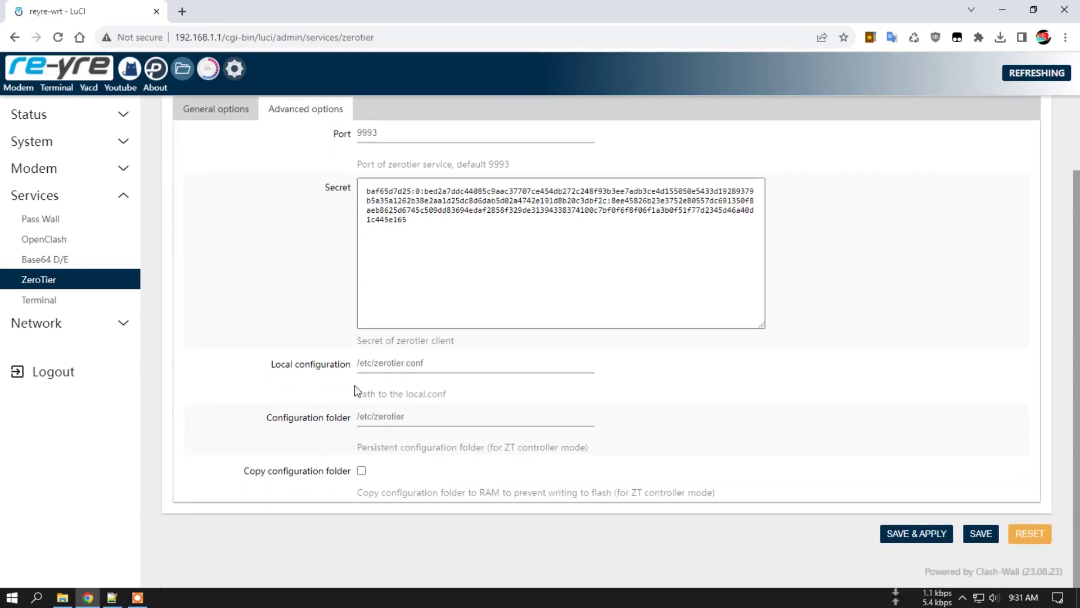
click(443, 365)
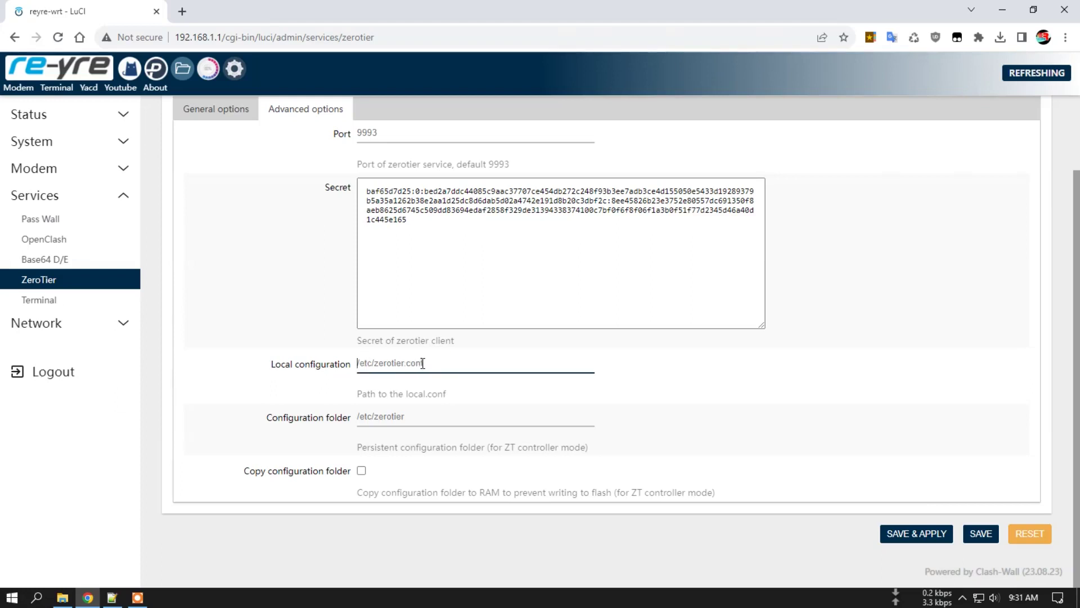
click(439, 415)
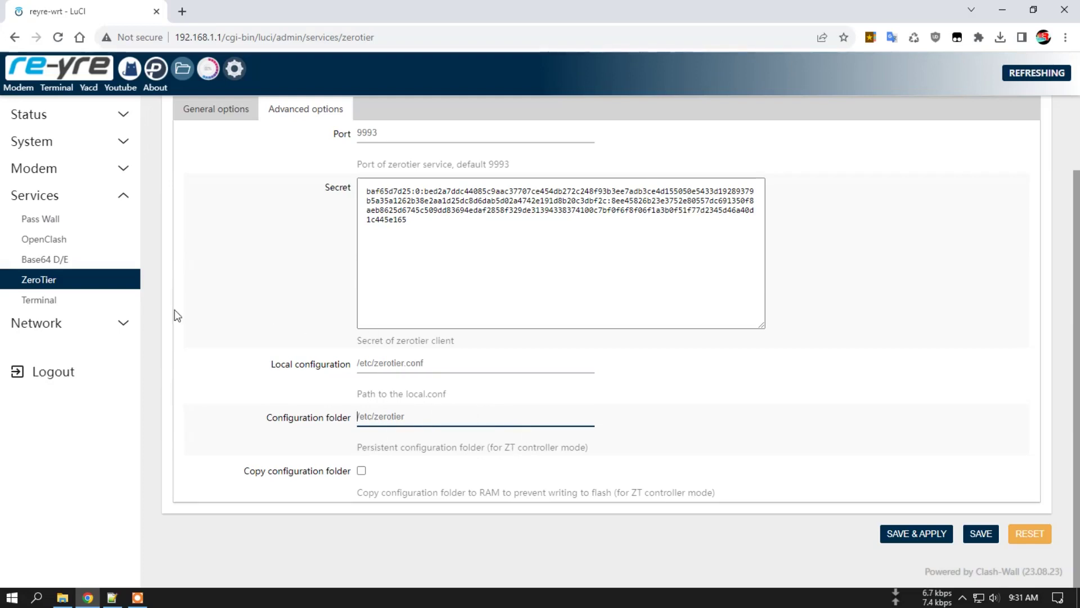
click(73, 299)
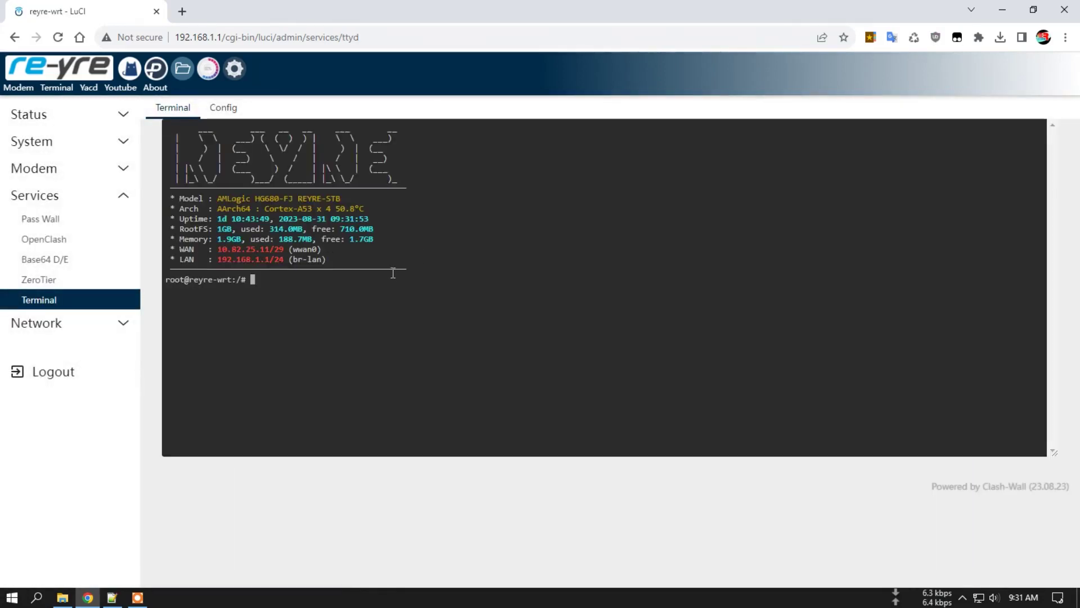
- View the network interfaces, the network devices and the global network options
click(94, 330)
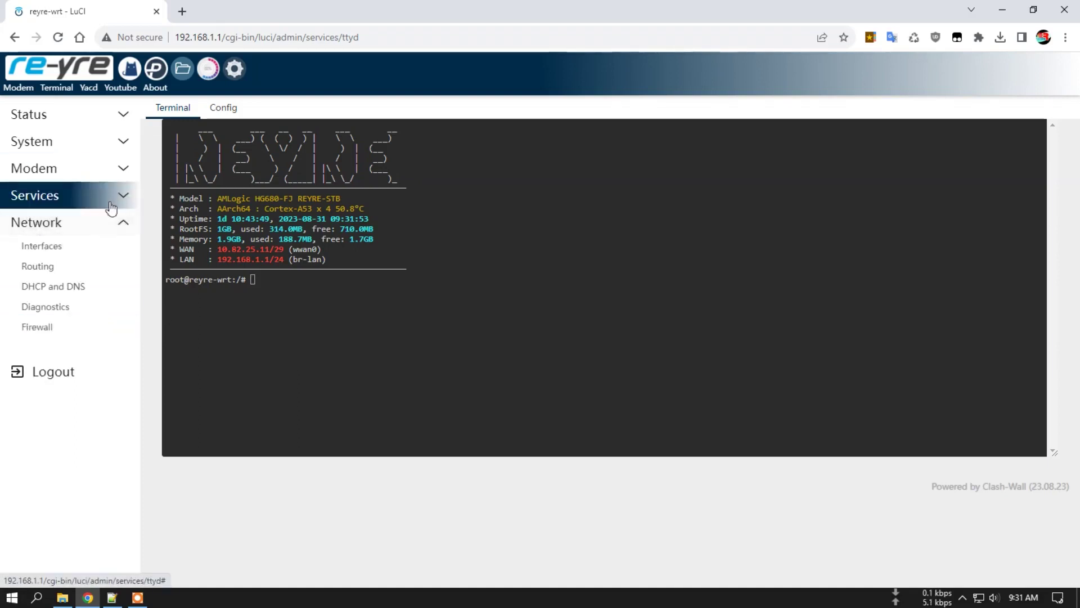
click(84, 249)
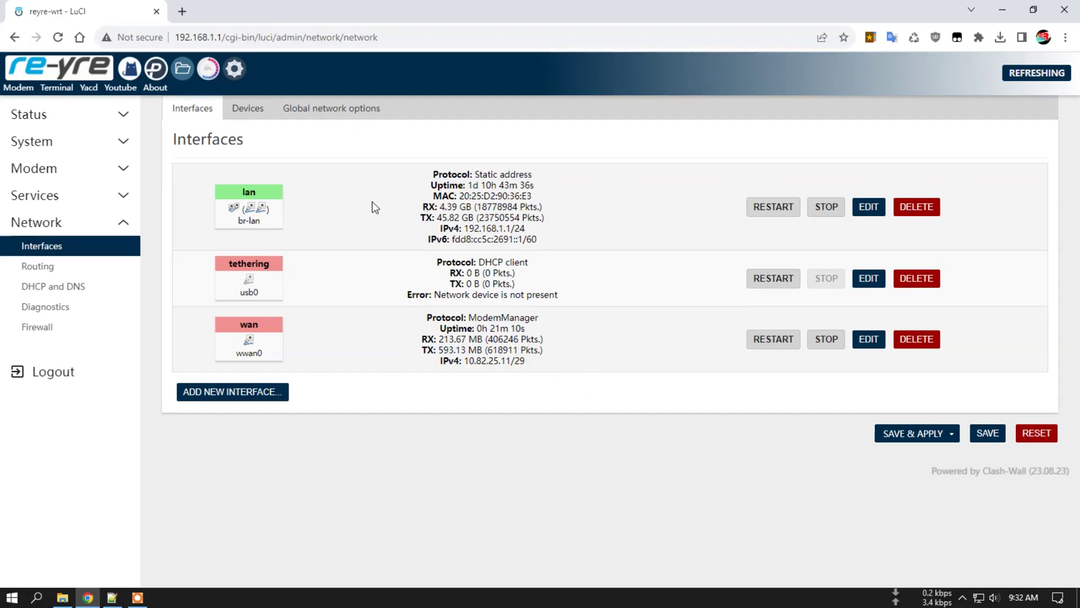
click(252, 111)
click(357, 110)
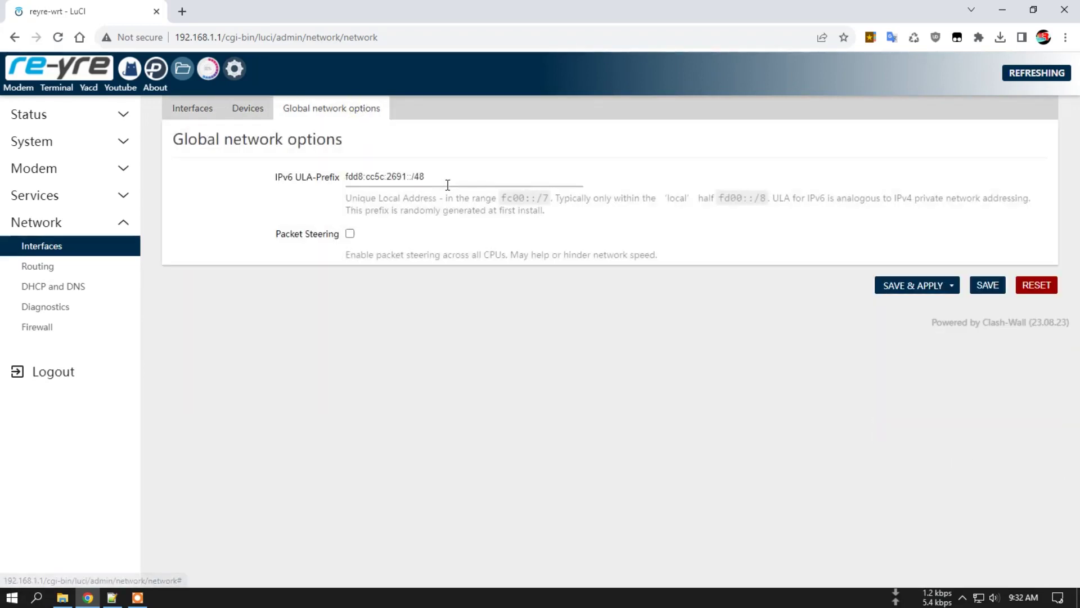
- View the network routing page's static IPv4 and IPv6 routes and its IPv4 and IPv6 rules
click(48, 267)
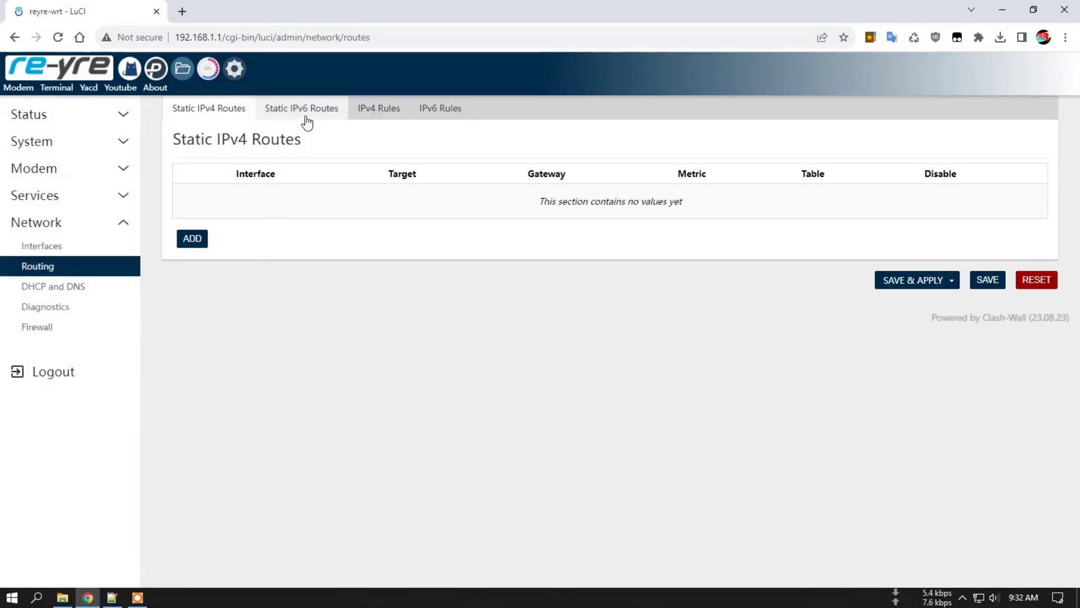
click(306, 116)
click(377, 110)
click(431, 109)
- Look through the DHCP and DNS general settings and open the network Diagnostics page
click(70, 285)
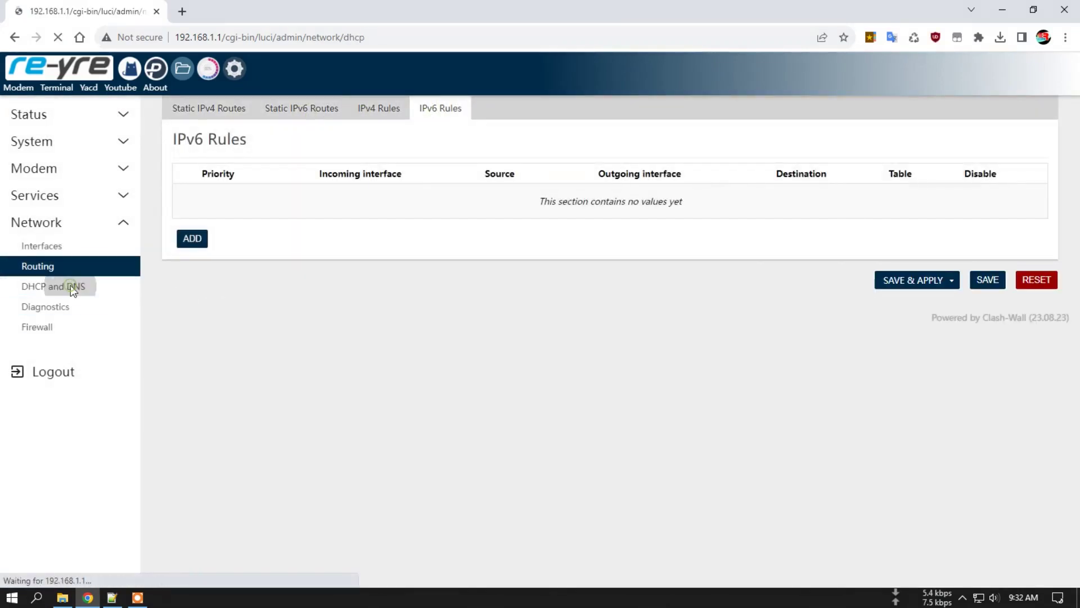
scroll(726, 381, down, 6)
scroll(726, 381, up, 6)
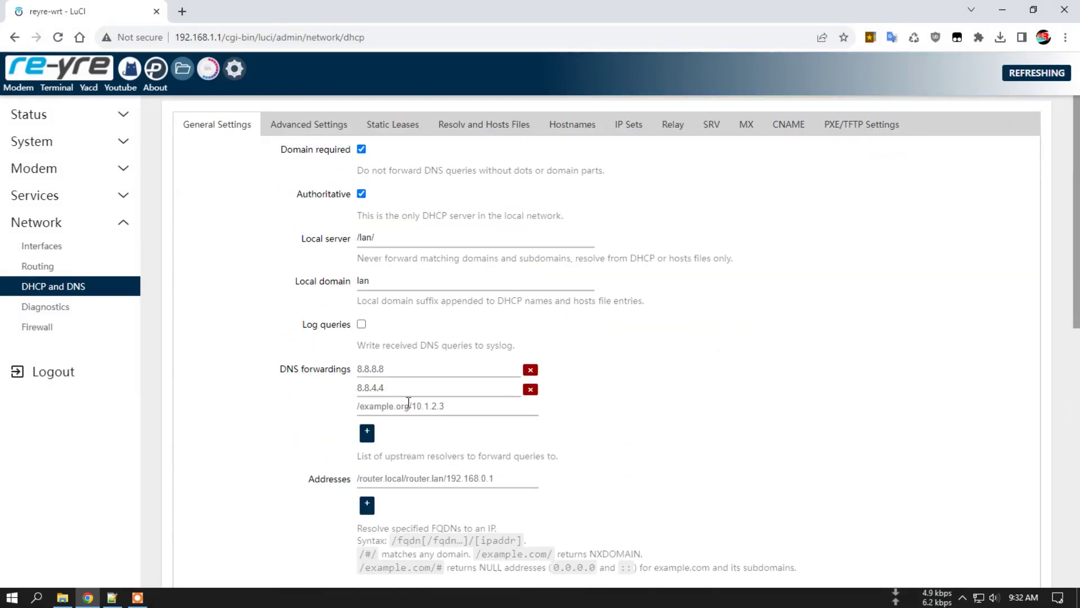
click(58, 312)
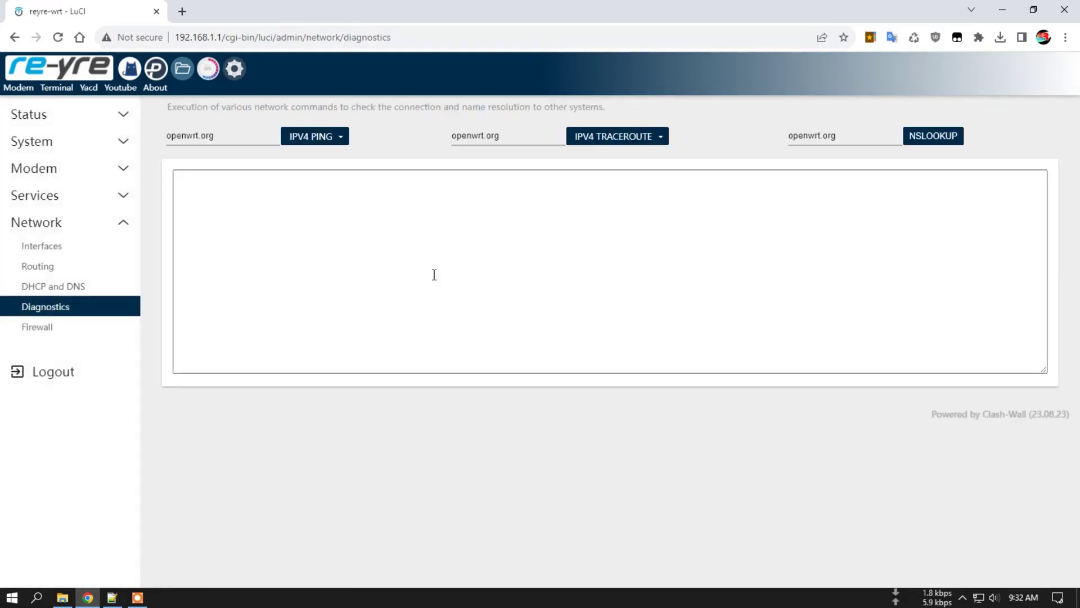
- View the firewall's general settings, port forwards, traffic rules, NAT rules and IP sets
click(51, 329)
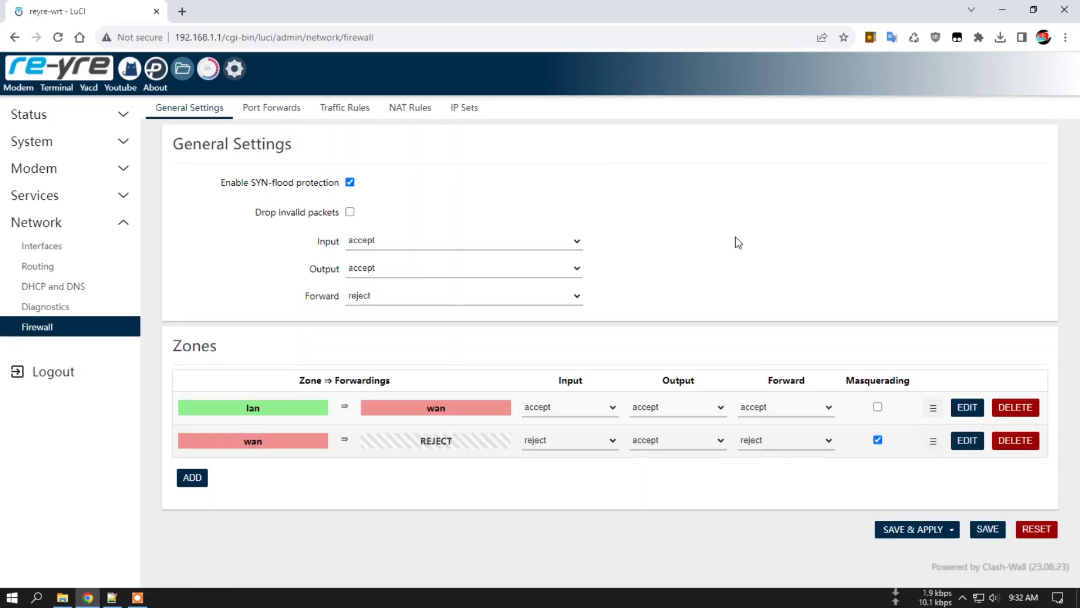
click(266, 111)
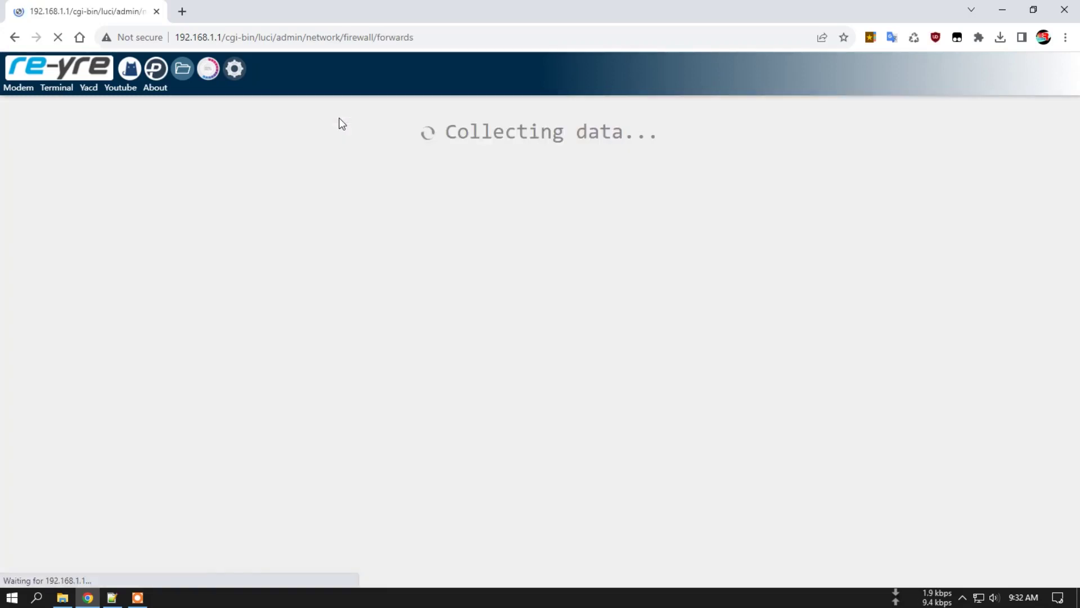
click(346, 112)
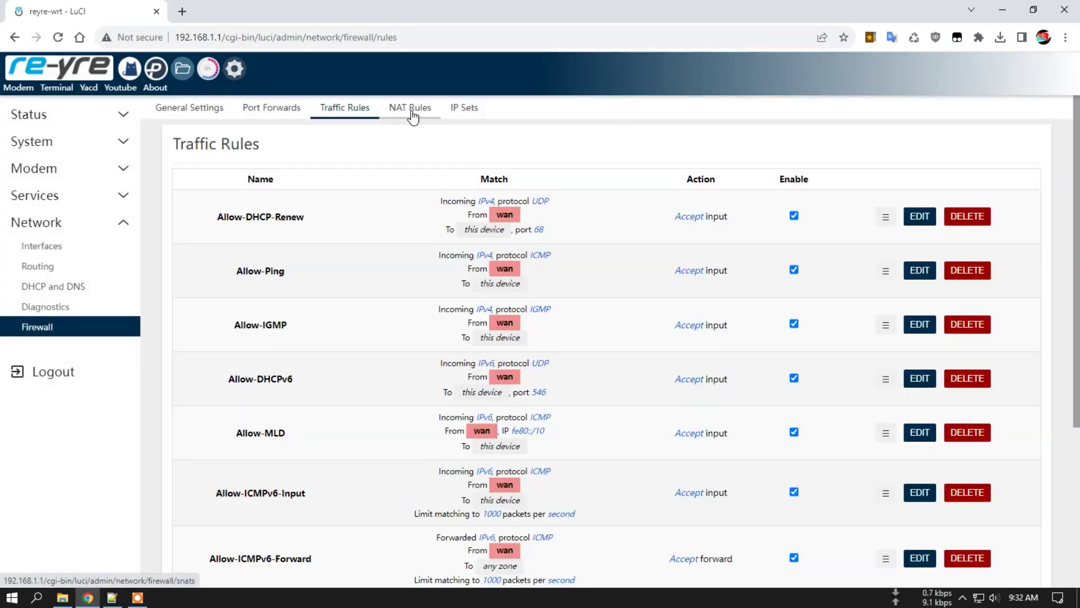
click(412, 113)
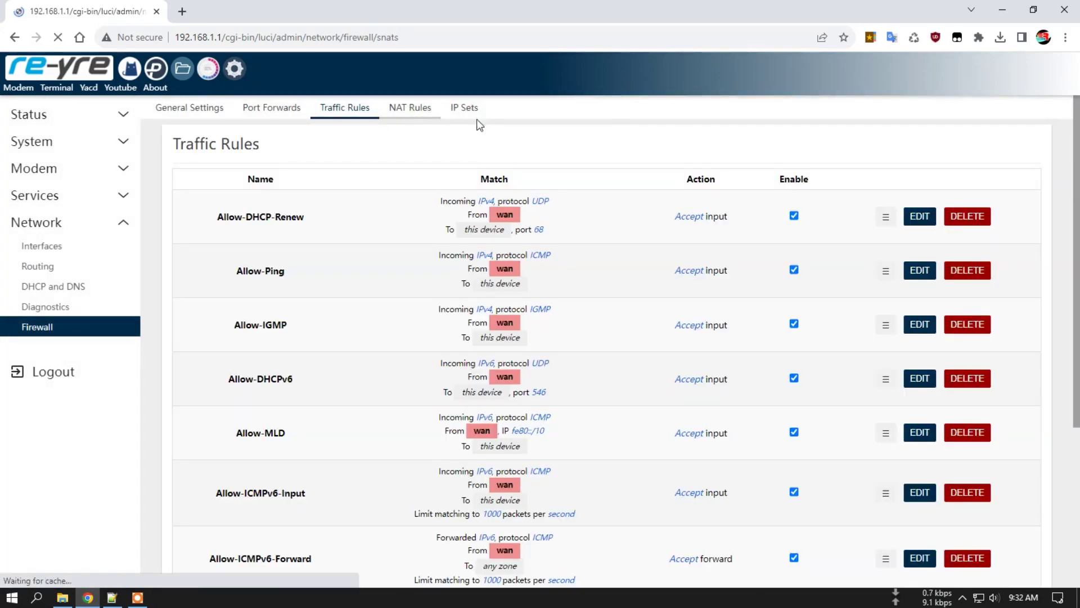
click(470, 110)
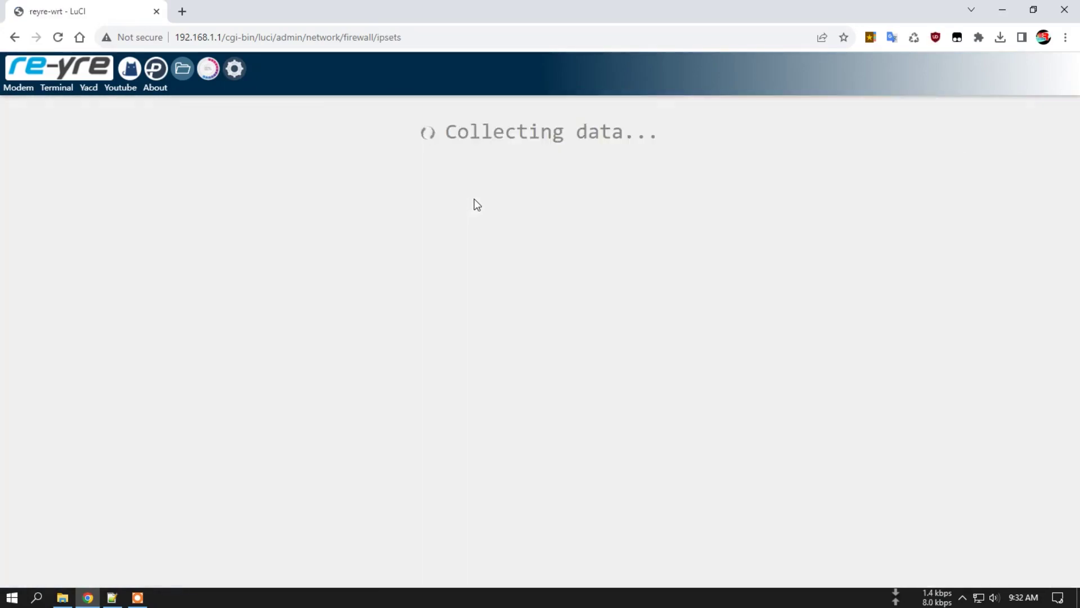
- Return to the router's status overview and look through its system and resource information
click(68, 71)
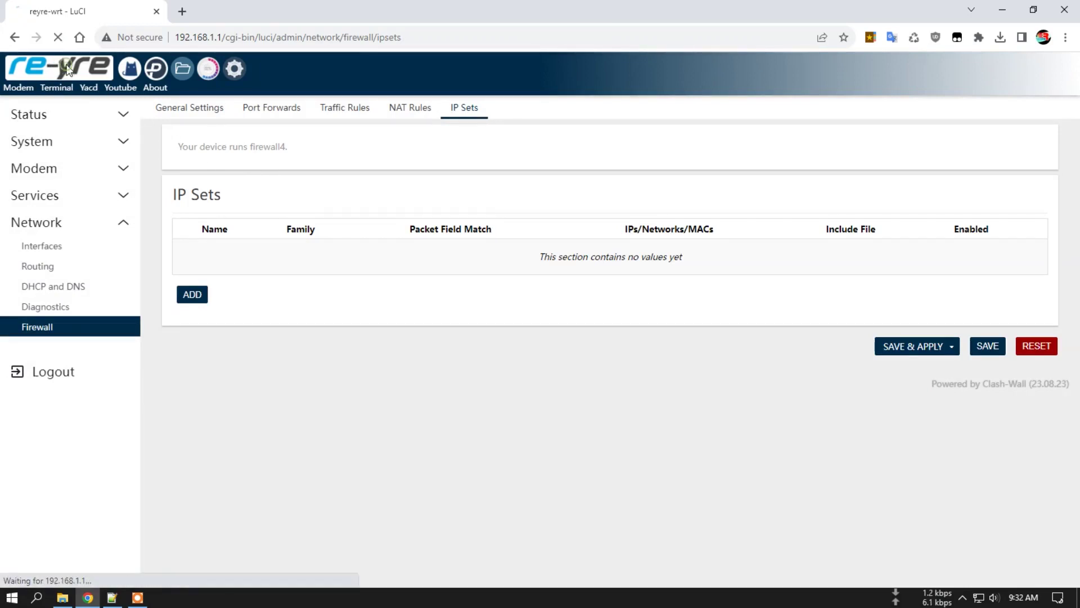
scroll(638, 376, down, 15)
scroll(637, 374, up, 15)
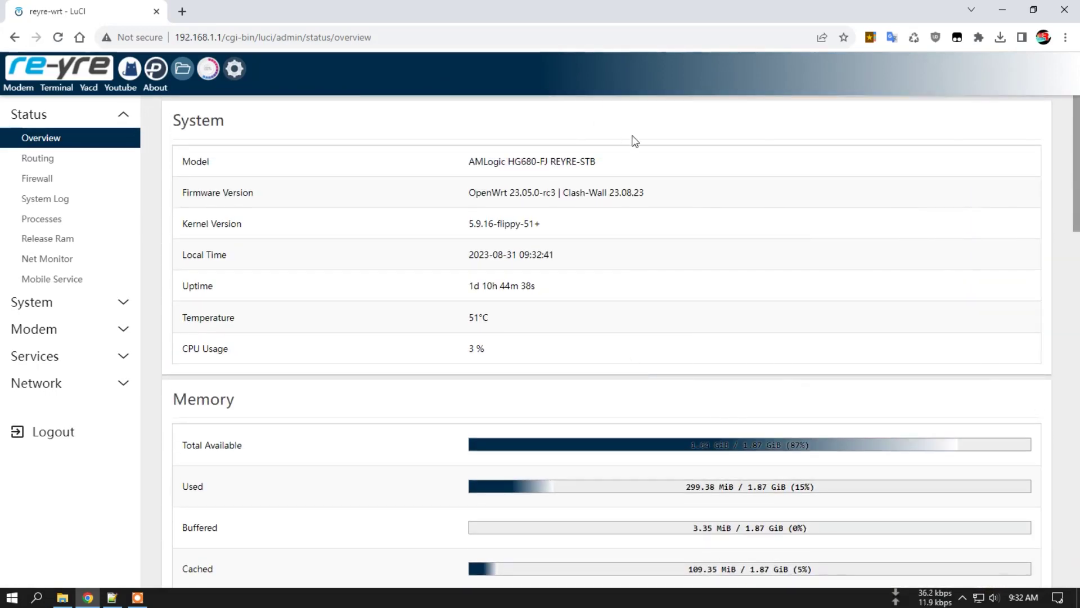